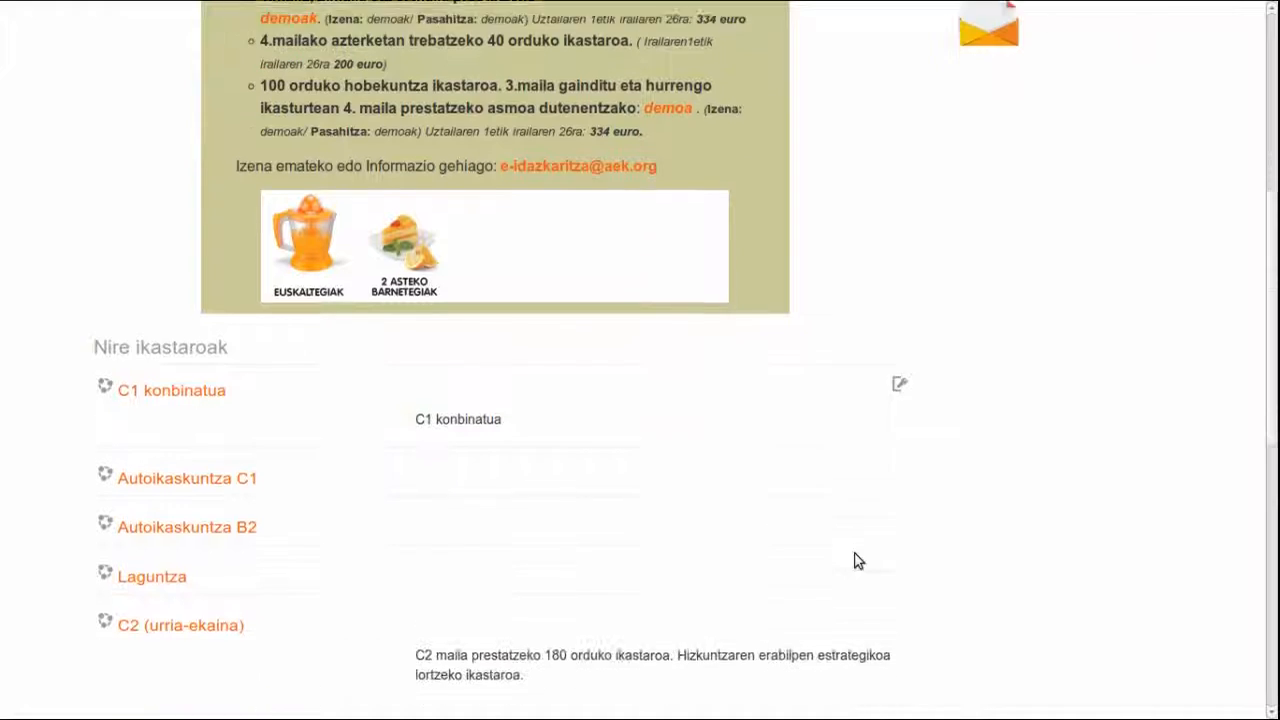
Step: Open the Laguntza help course and scroll down to its Kudeatzaileen tresnak tile
{"action": "left_click", "coordinate": [172, 446]}
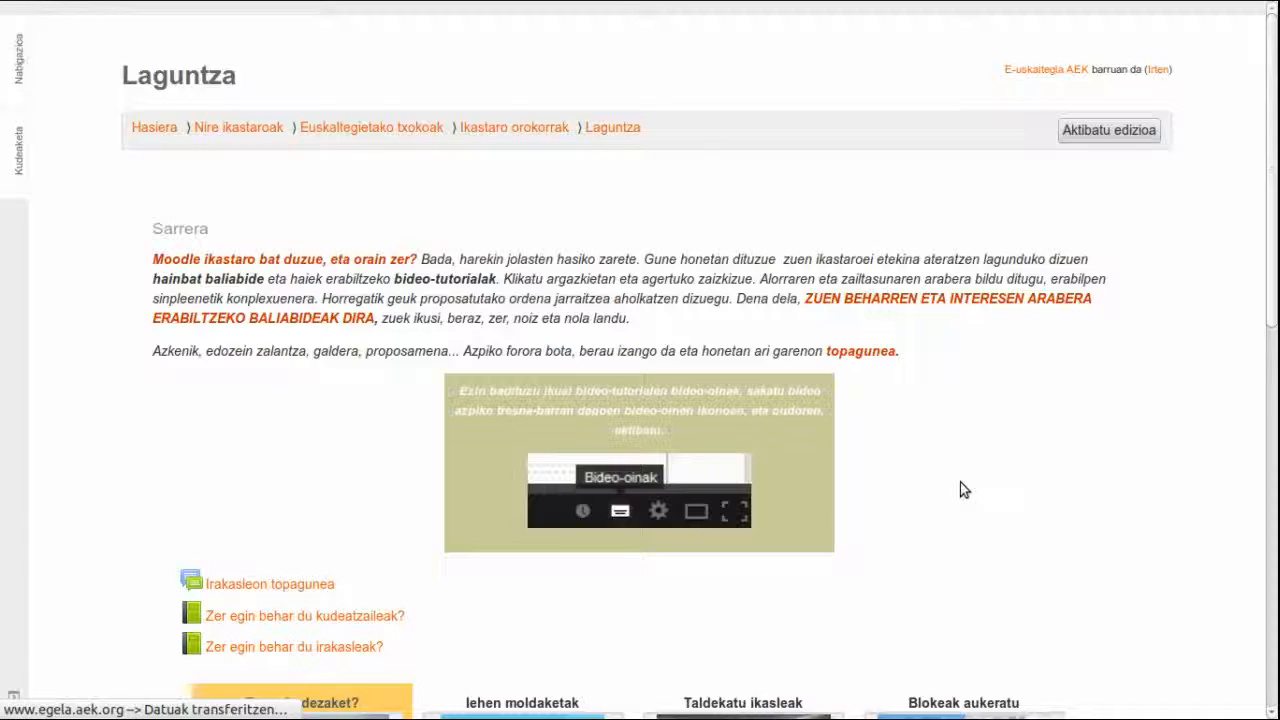
{"action": "scroll", "coordinate": [960, 482], "scroll_direction": "down", "scroll_amount": 4}
{"action": "scroll", "coordinate": [962, 487], "scroll_direction": "down", "scroll_amount": 8}
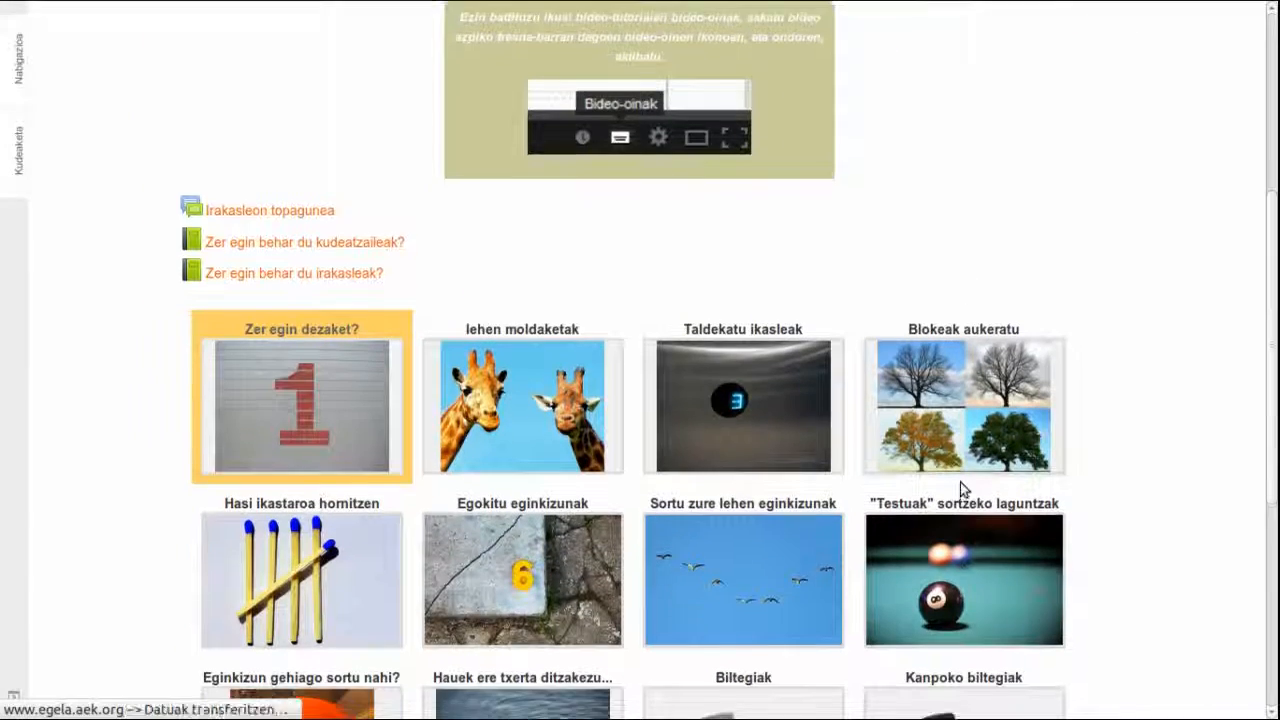
{"action": "scroll", "coordinate": [960, 487], "scroll_direction": "down", "scroll_amount": 2}
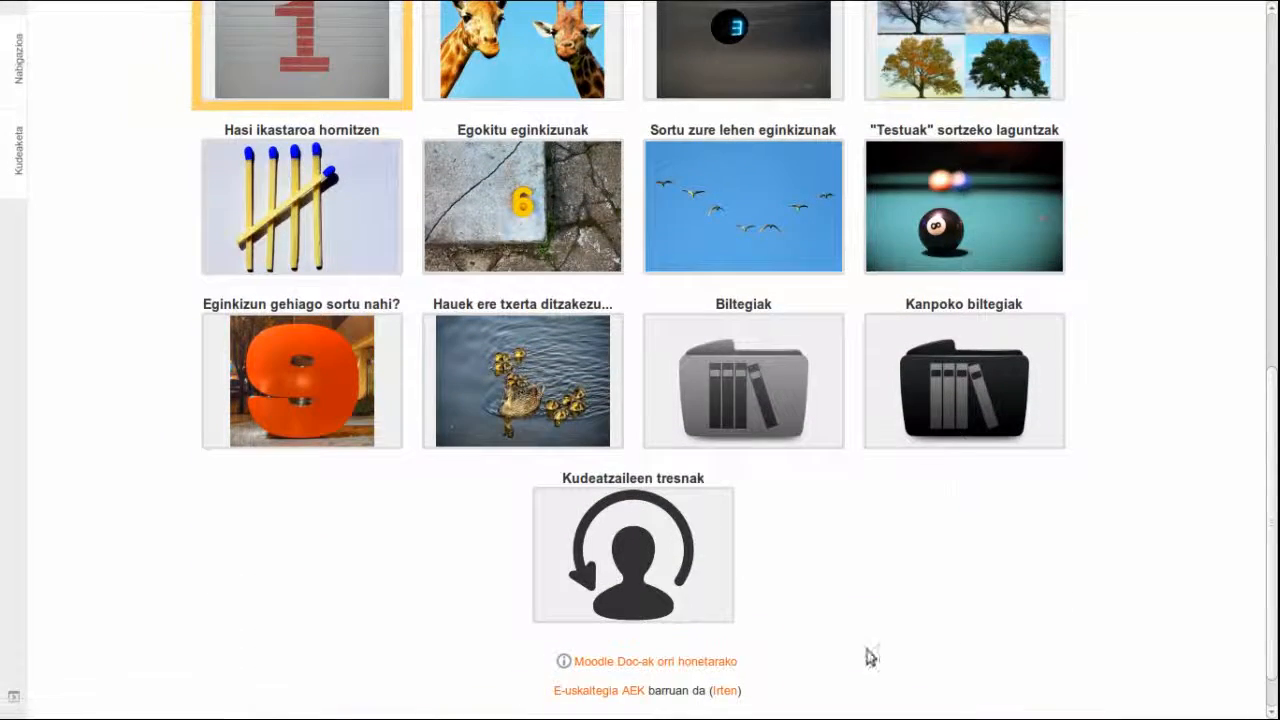
Step: Save erabiltzaileei_alta_emateko.zip from the Kudeatzaileen tresnak folder to the Desktop (Mahaigaina)
{"action": "left_click", "coordinate": [651, 578]}
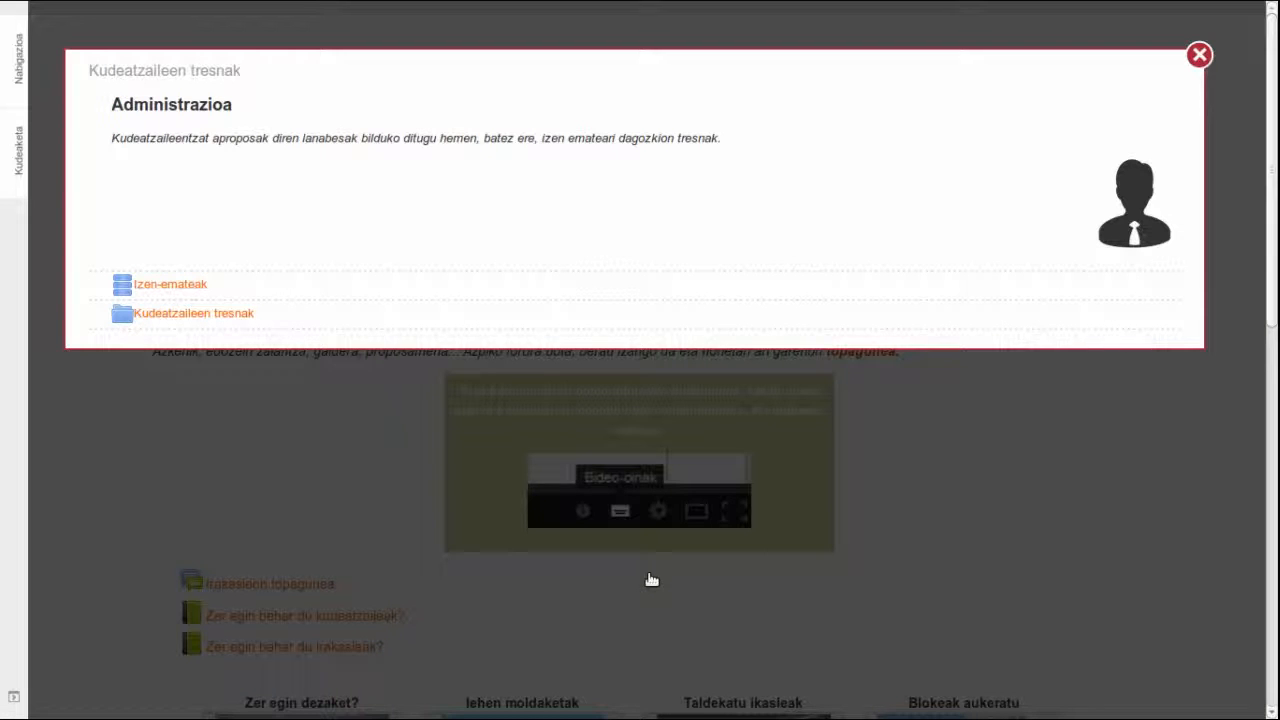
{"action": "left_click", "coordinate": [198, 318]}
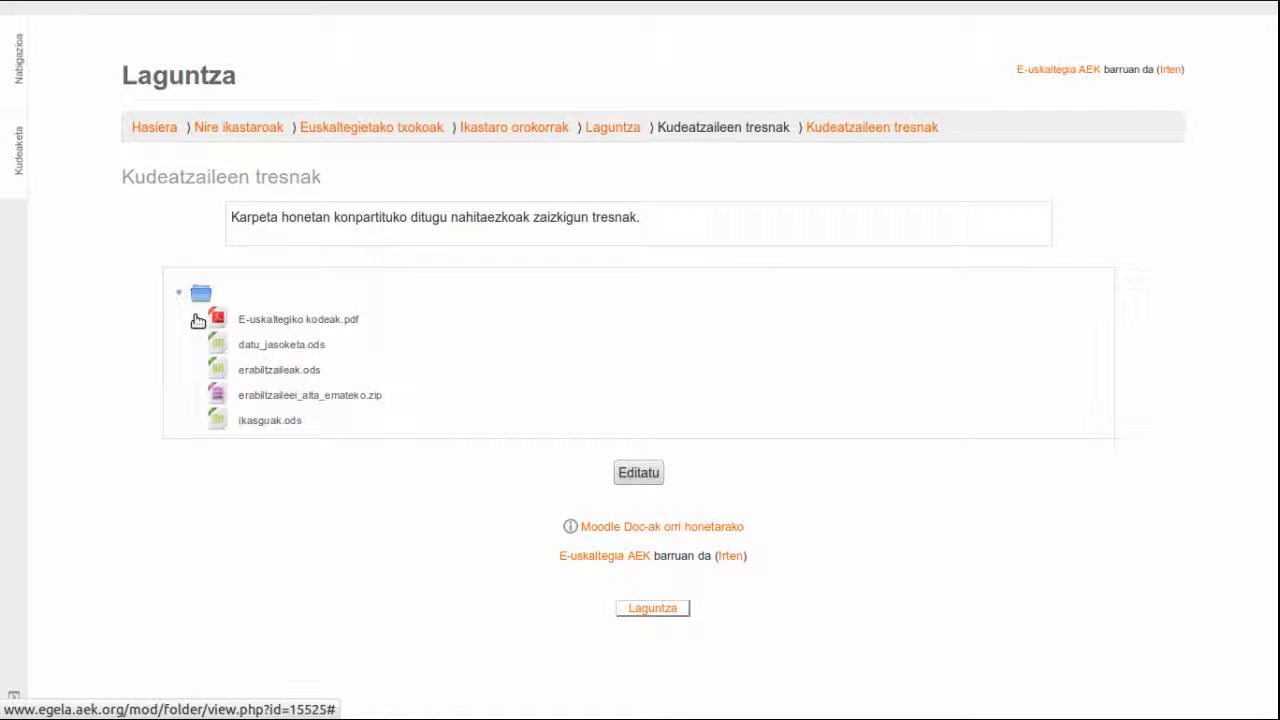
{"action": "right_click", "coordinate": [371, 400]}
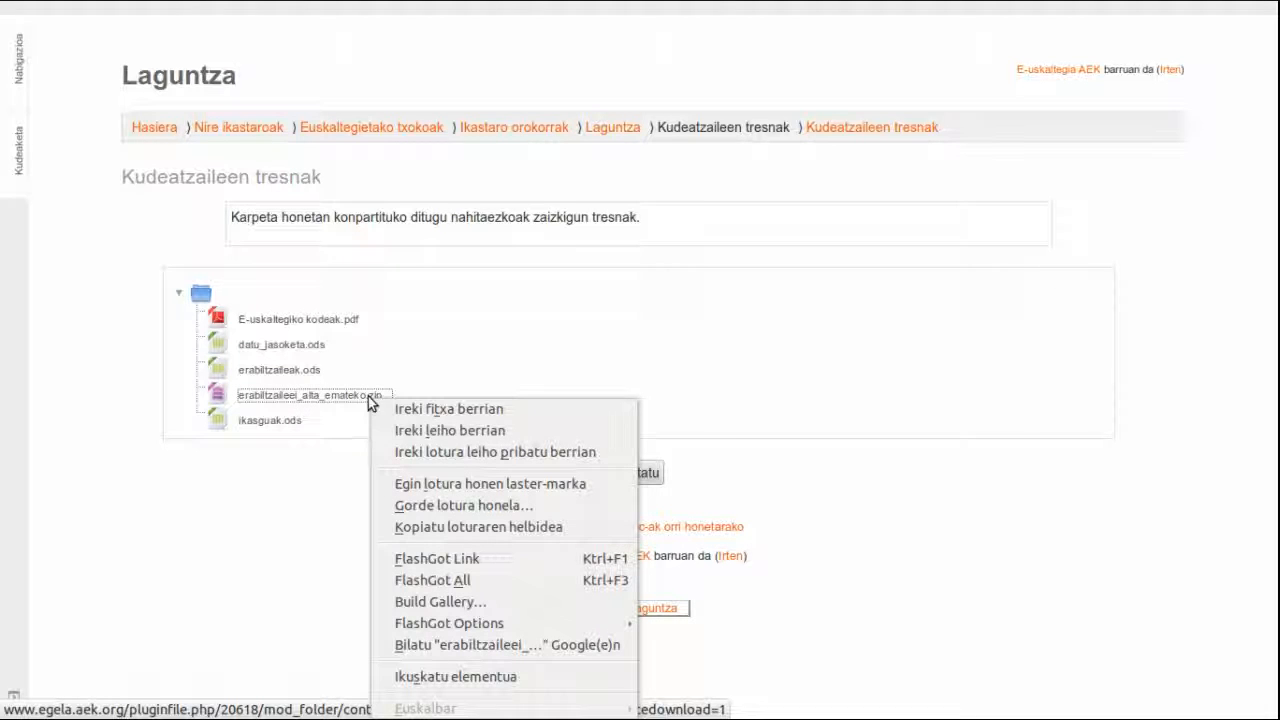
{"action": "left_click", "coordinate": [426, 507]}
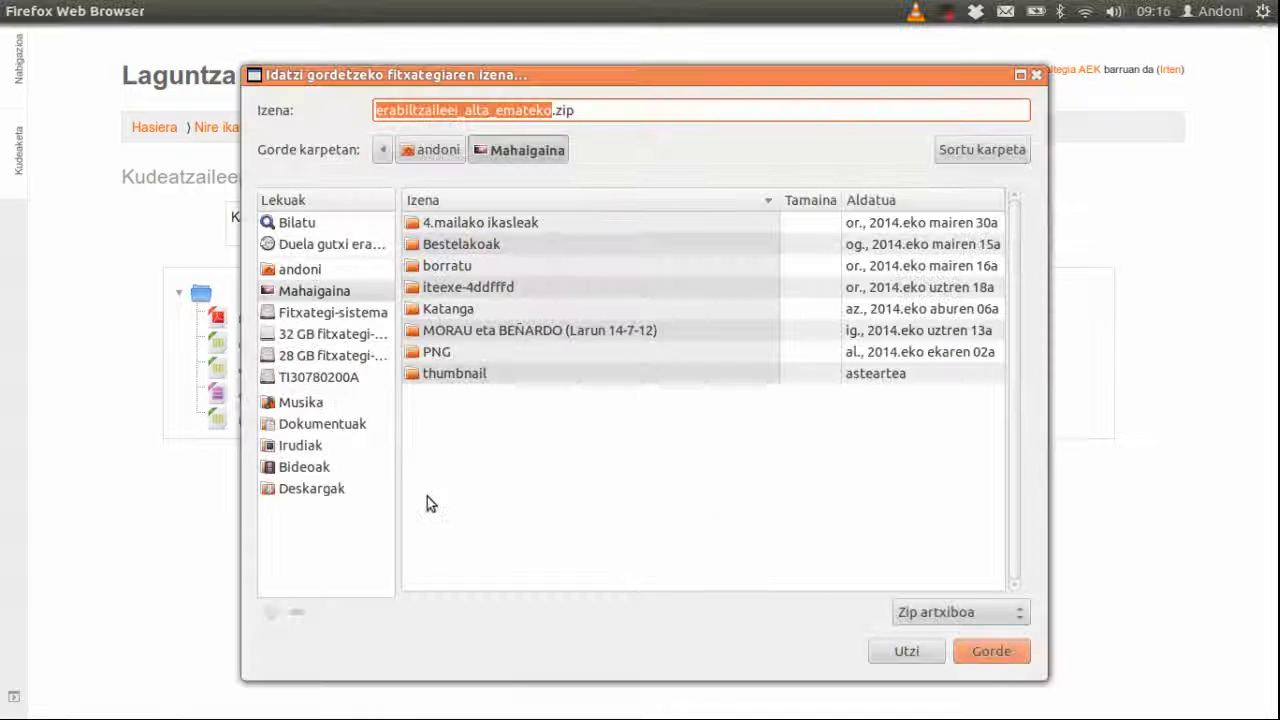
{"action": "left_click", "coordinate": [320, 297]}
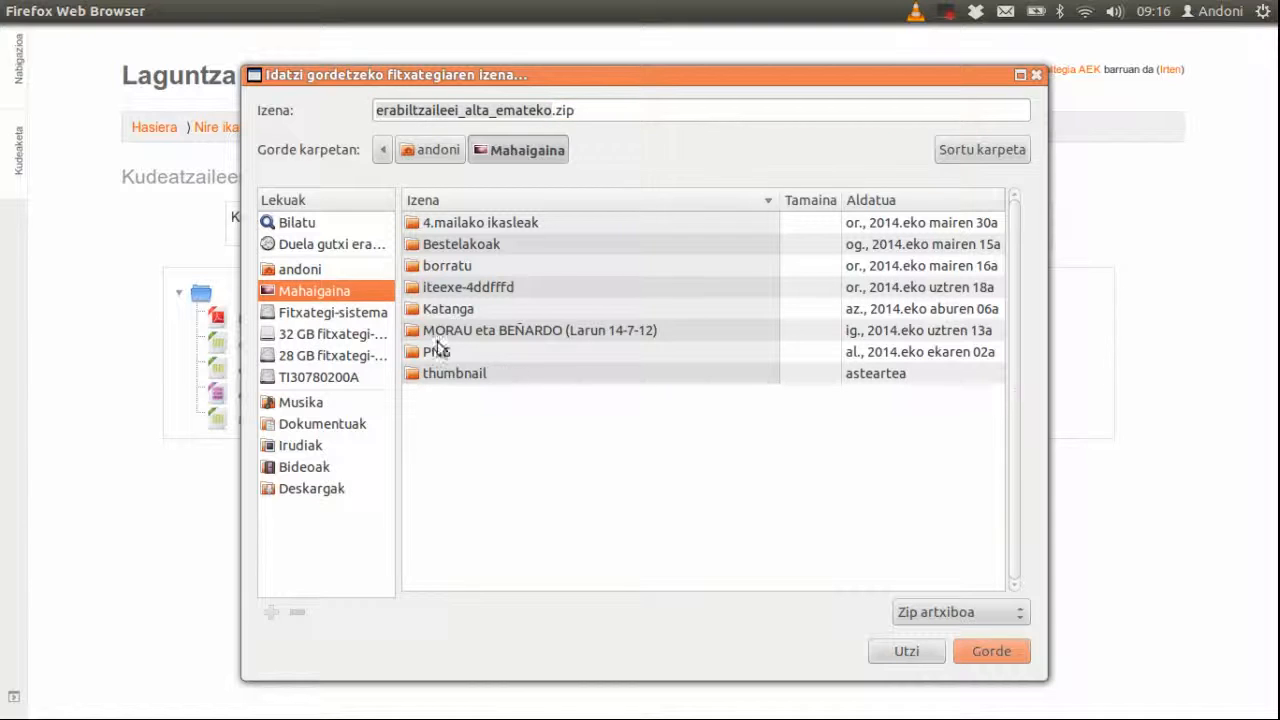
{"action": "left_click", "coordinate": [975, 652]}
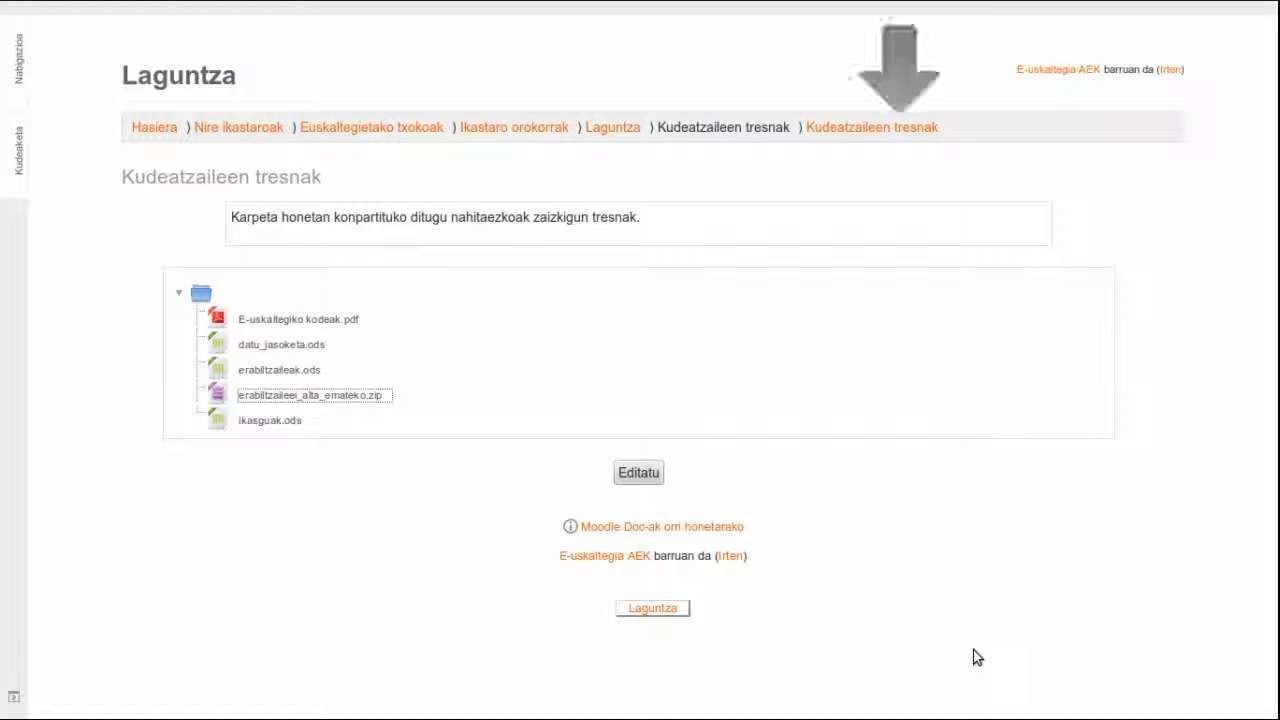
Step: Minimize the browser and extract the downloaded zip onto the Desktop with 'Erauzi hemen'
{"action": "mouse_move", "coordinate": [1215, 10]}
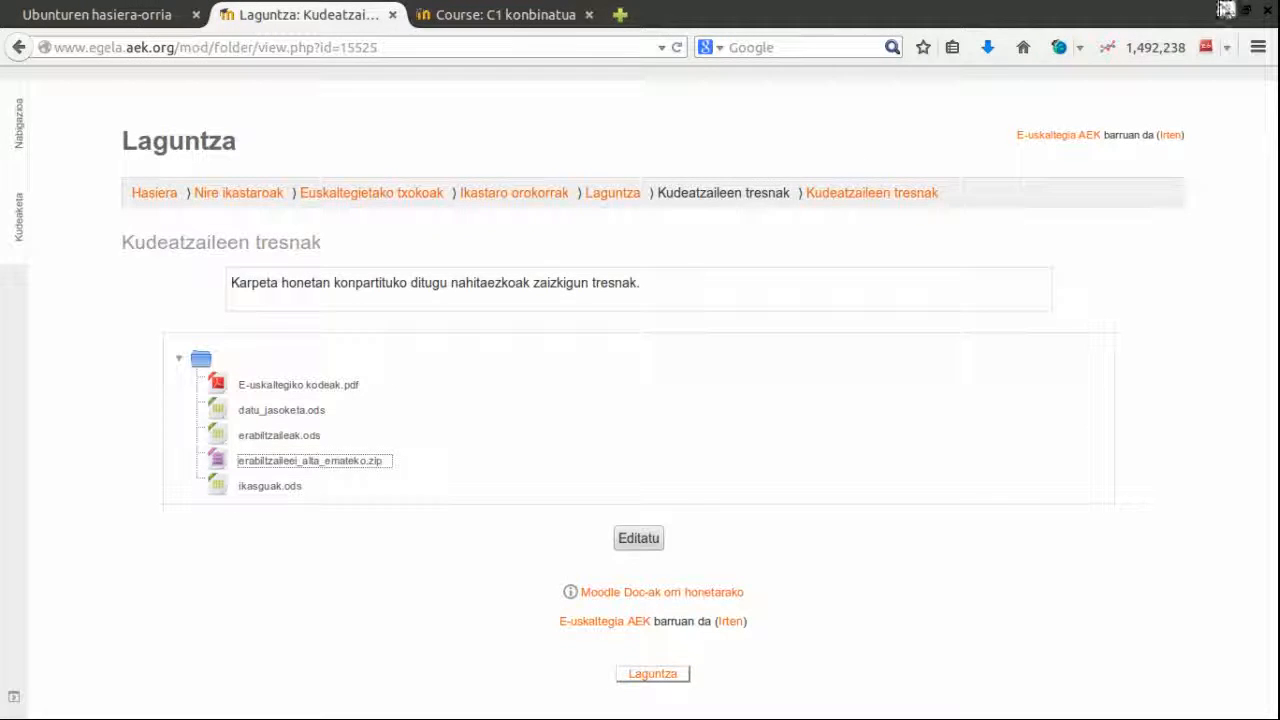
{"action": "left_click", "coordinate": [1224, 12]}
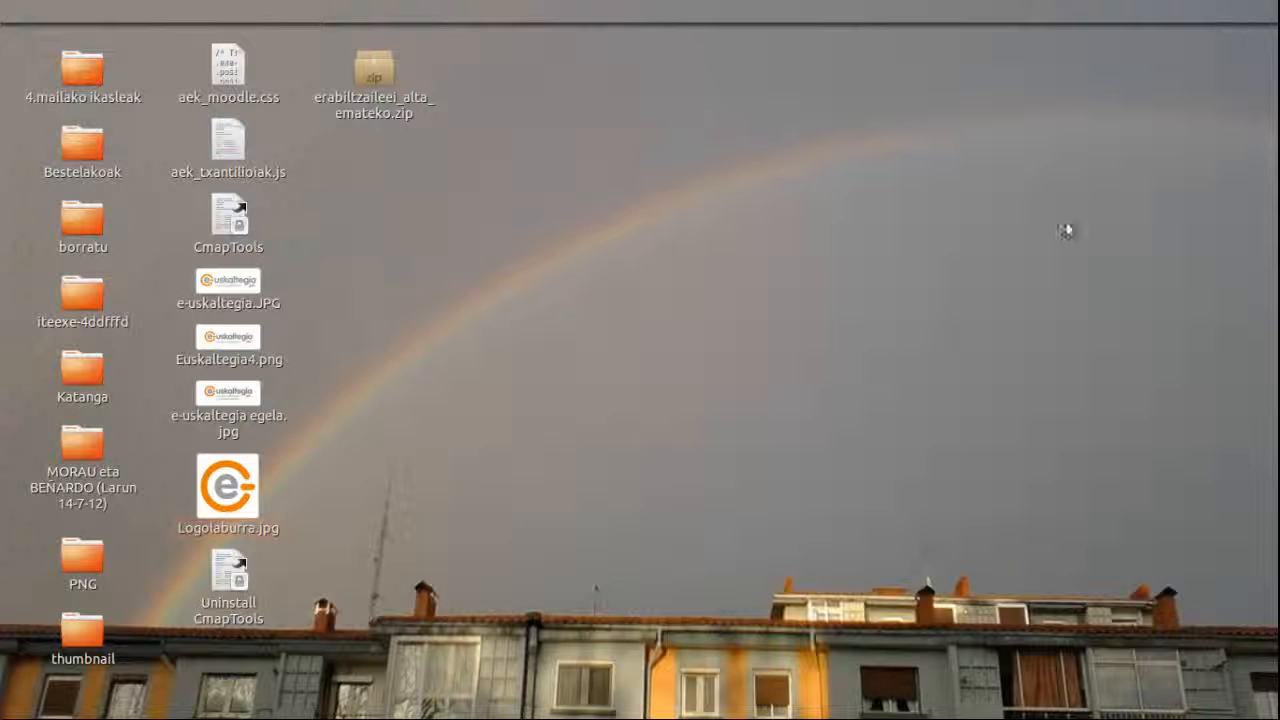
{"action": "left_click", "coordinate": [388, 71]}
{"action": "right_click", "coordinate": [388, 71]}
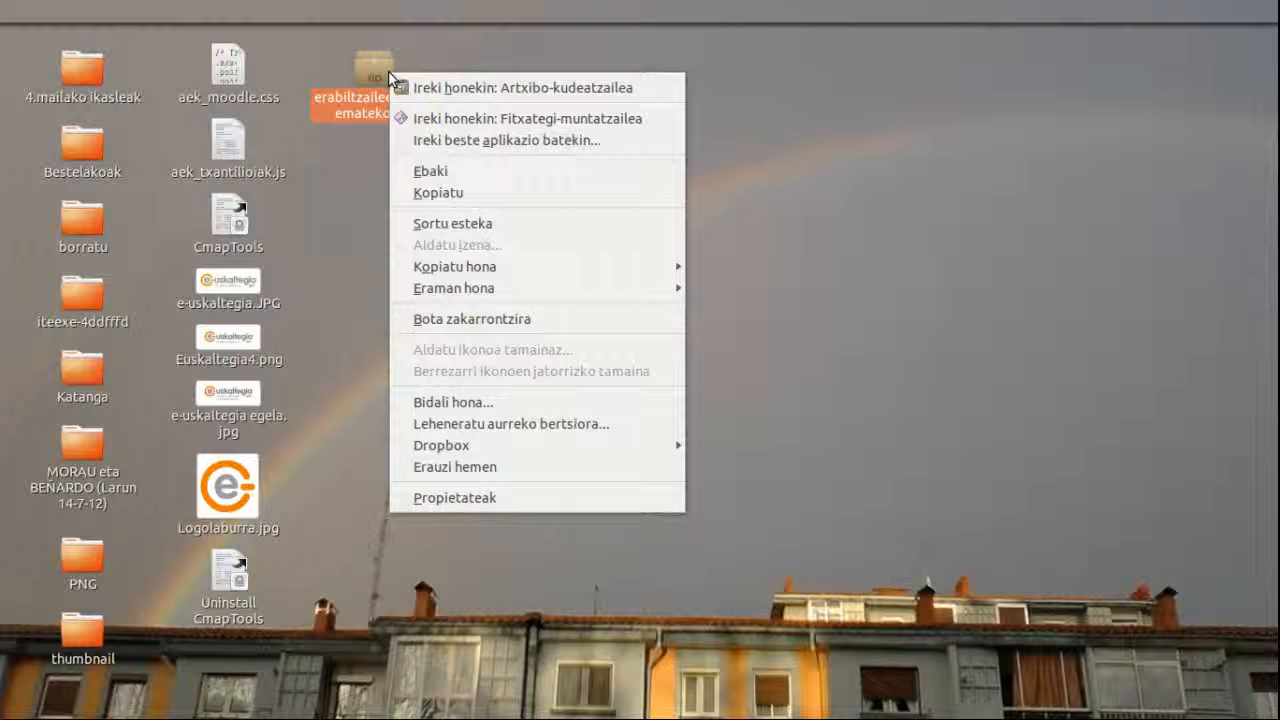
{"action": "left_click", "coordinate": [466, 466]}
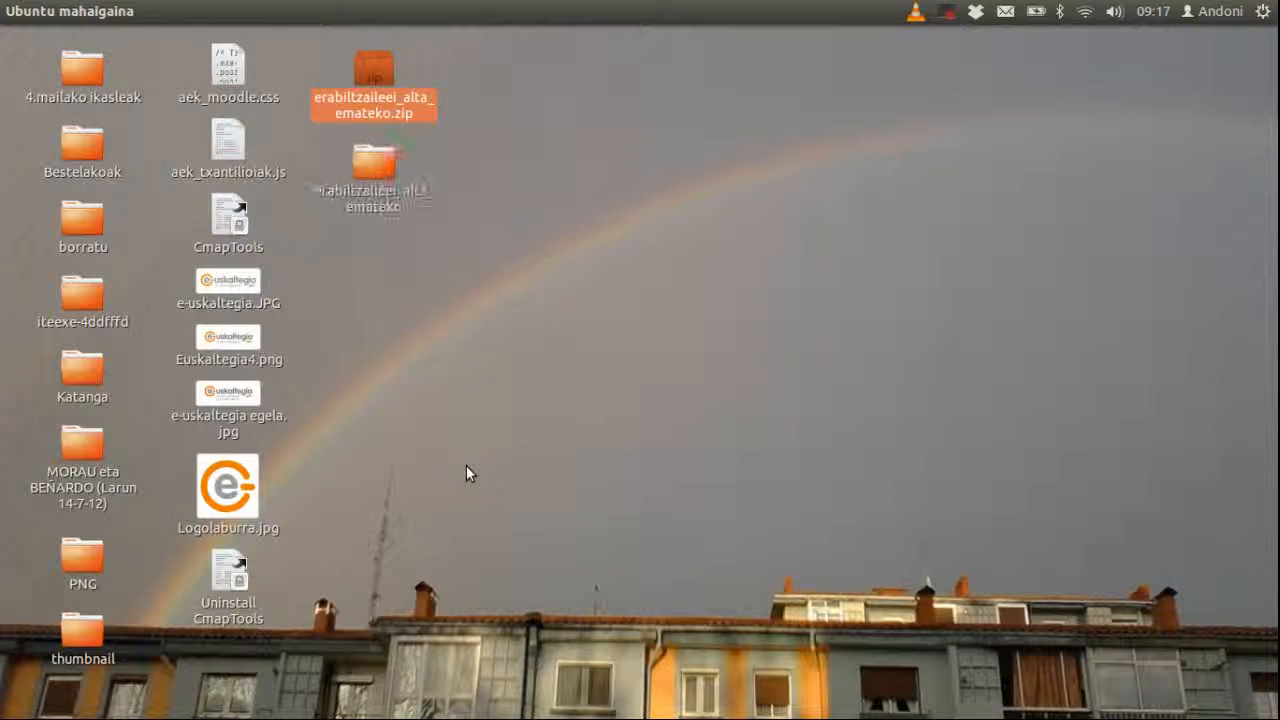
Step: Open datu_jasoketa.ods from the extracted erabiltzaileei_alta_emateko folder
{"action": "double_click", "coordinate": [372, 160]}
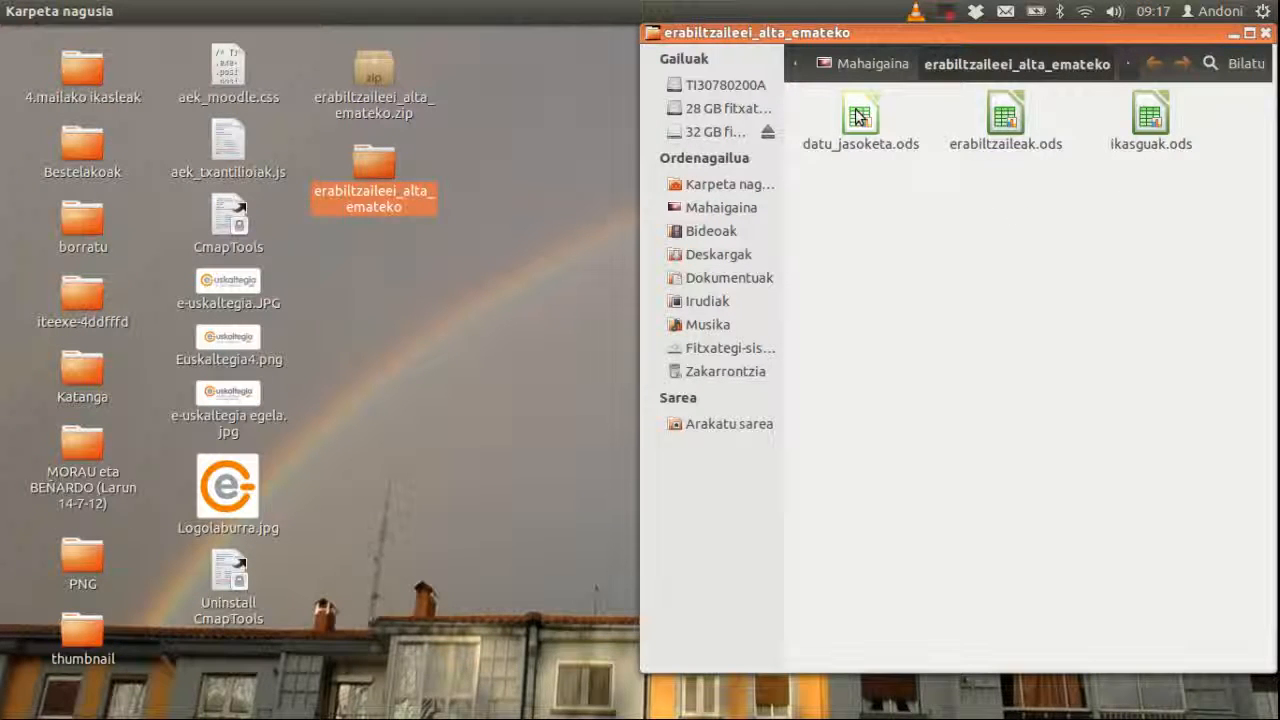
{"action": "left_click", "coordinate": [858, 117]}
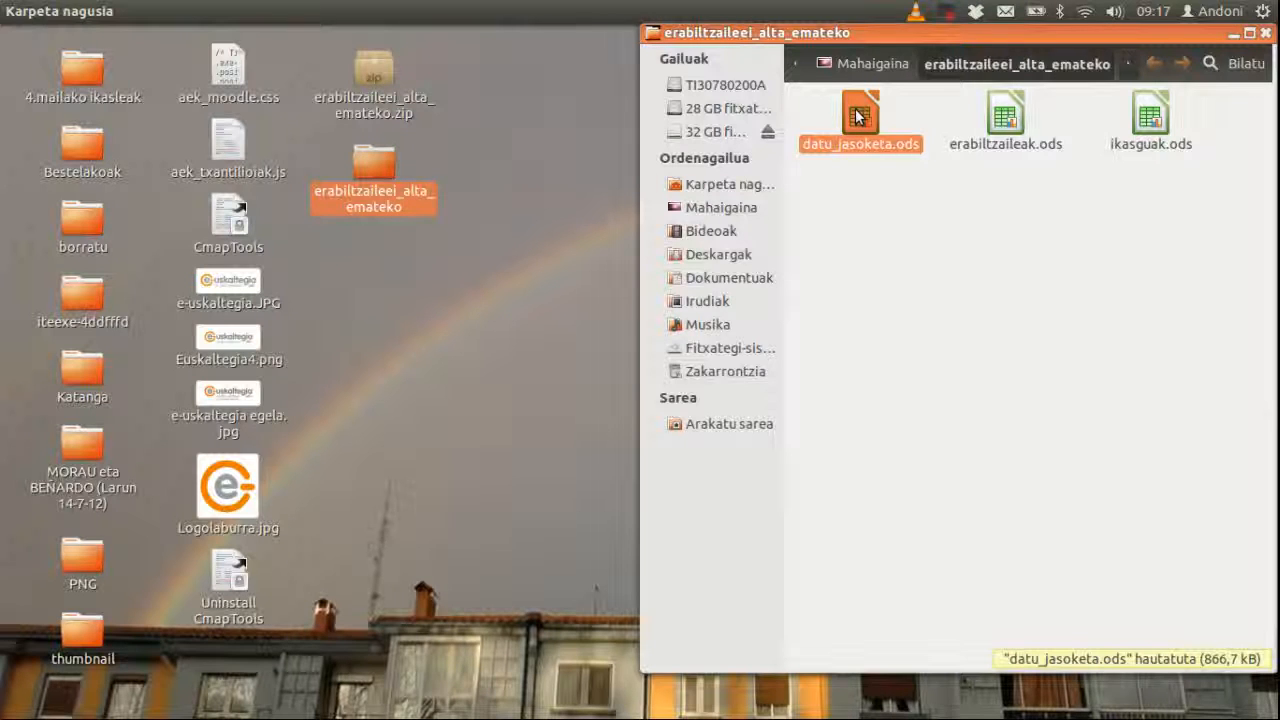
{"action": "double_click", "coordinate": [858, 117]}
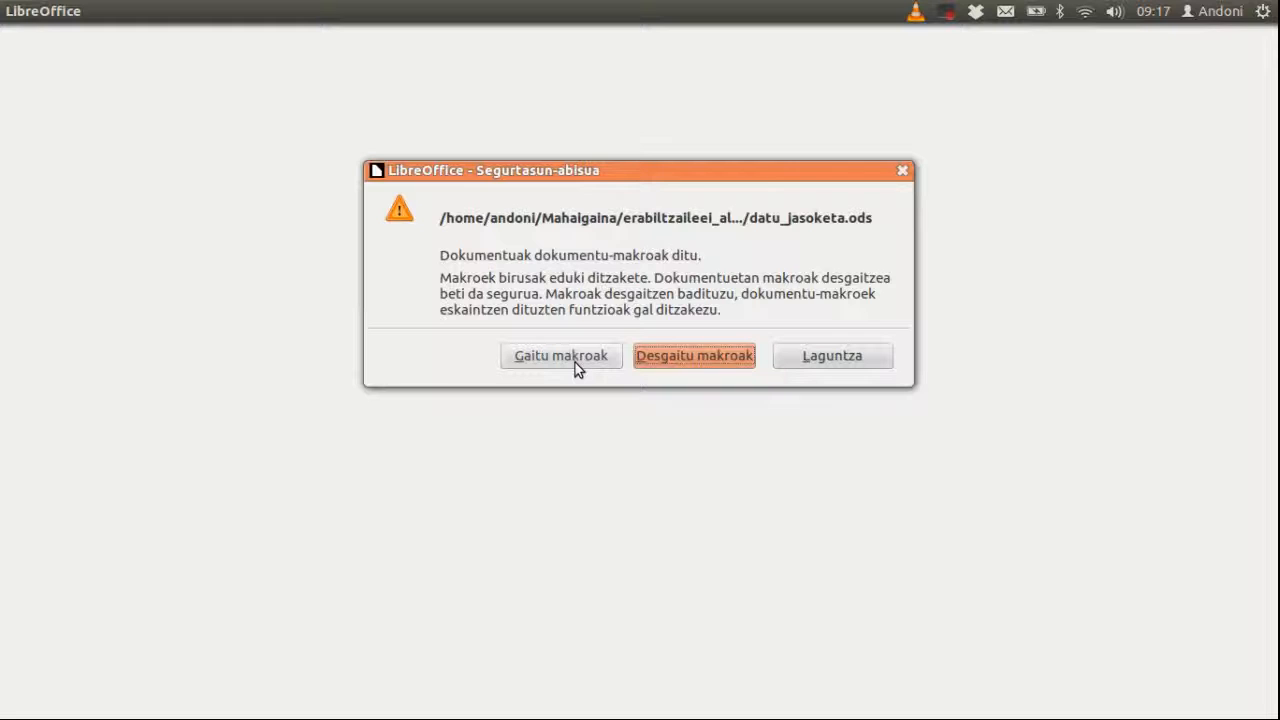
Step: Enable macros and set the users file to erabiltzaileak.ods in the extracted Desktop folder
{"action": "left_click", "coordinate": [578, 366]}
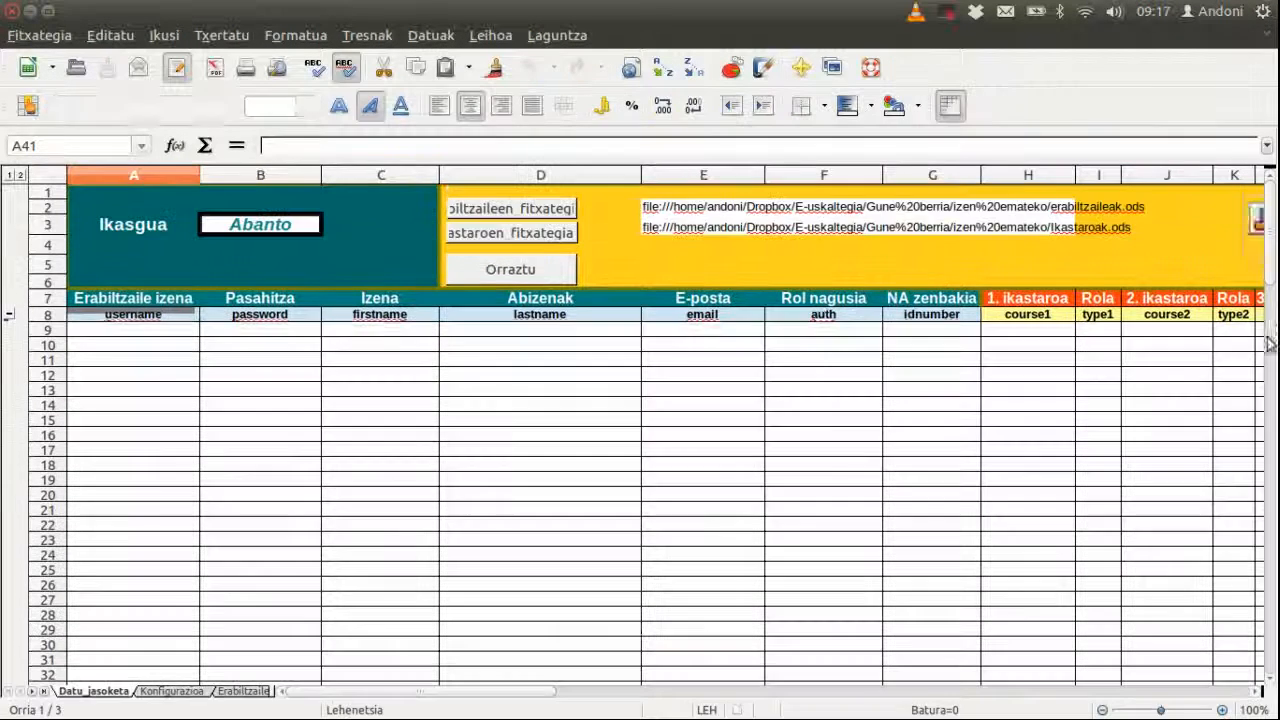
{"action": "left_click", "coordinate": [503, 208]}
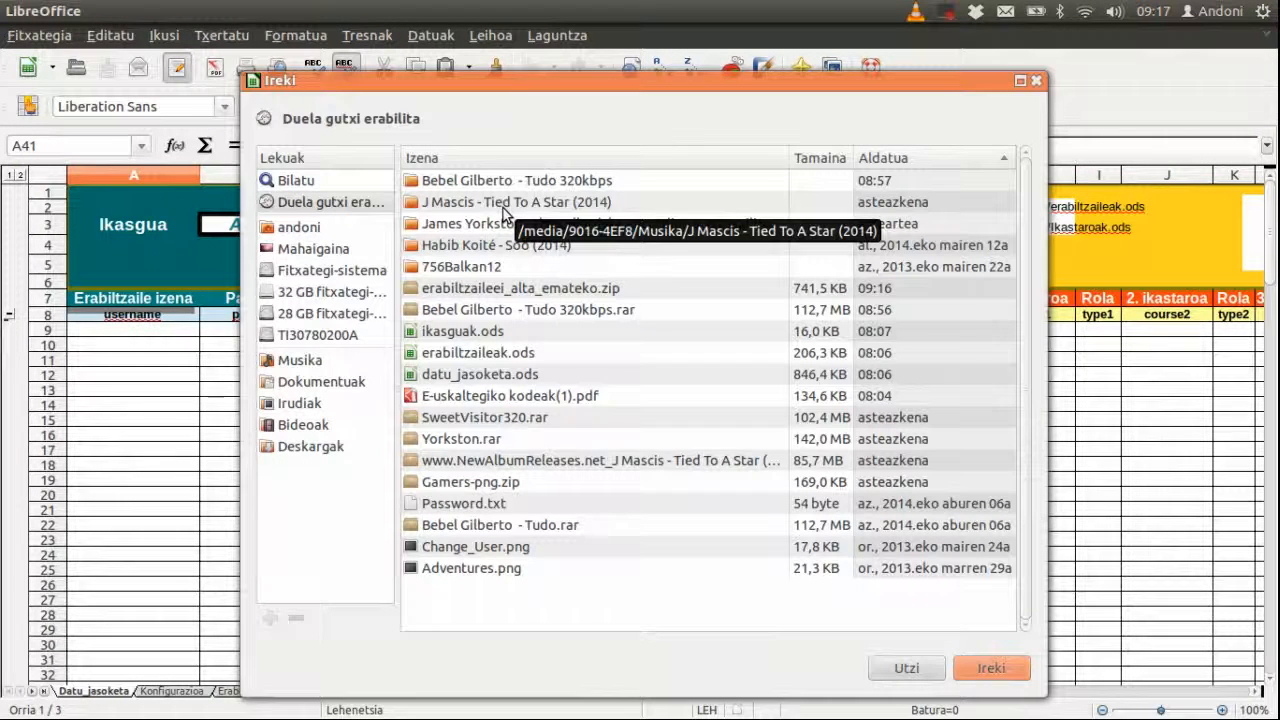
{"action": "left_click", "coordinate": [345, 249]}
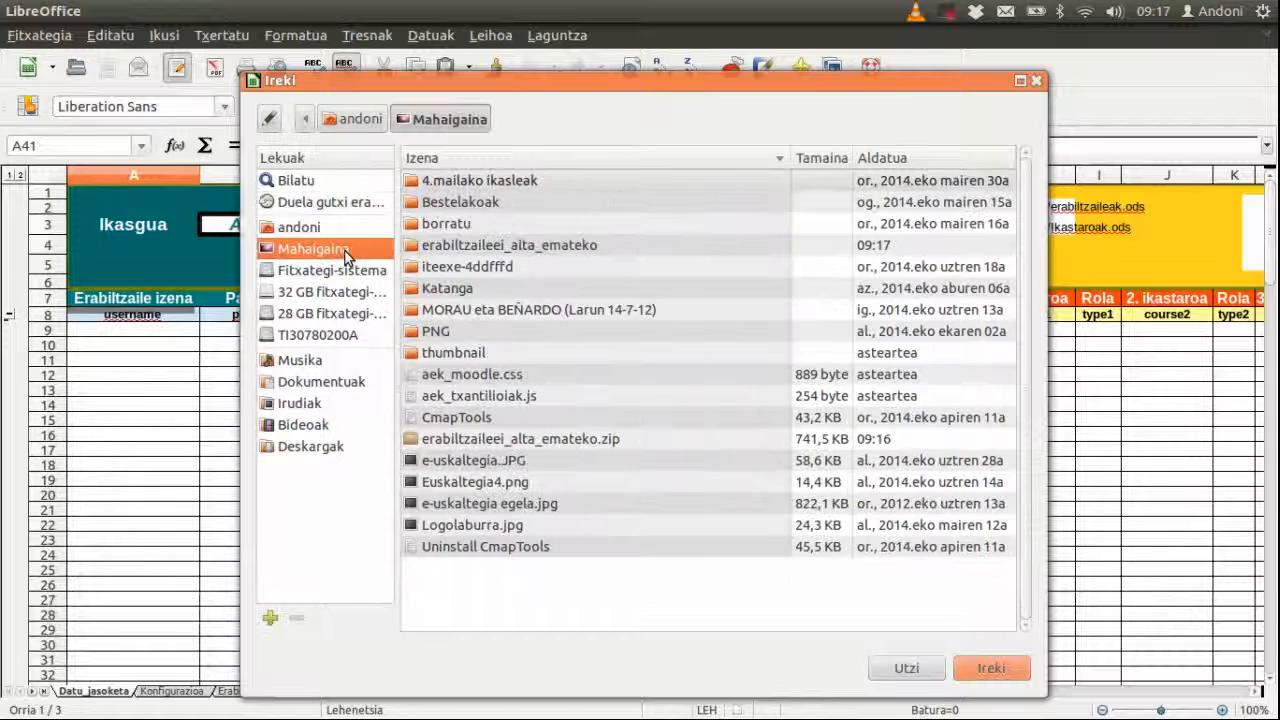
{"action": "double_click", "coordinate": [452, 245]}
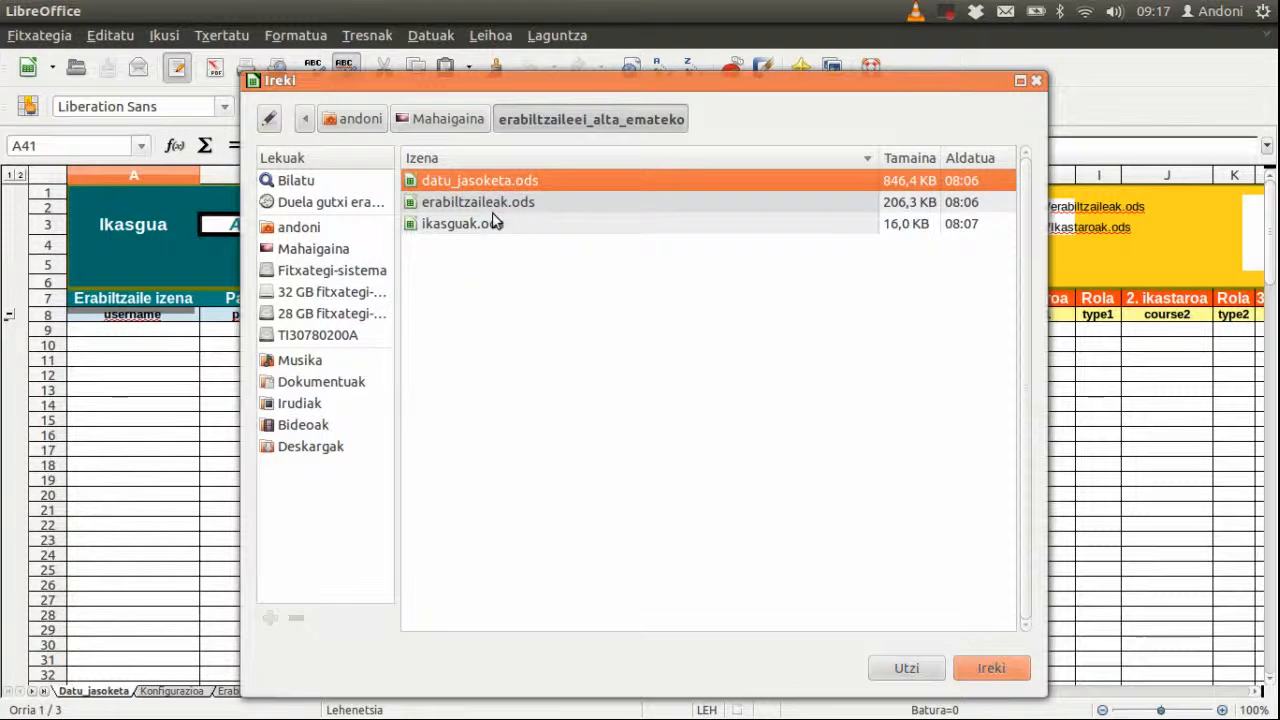
{"action": "left_click", "coordinate": [497, 204]}
{"action": "left_click", "coordinate": [989, 668]}
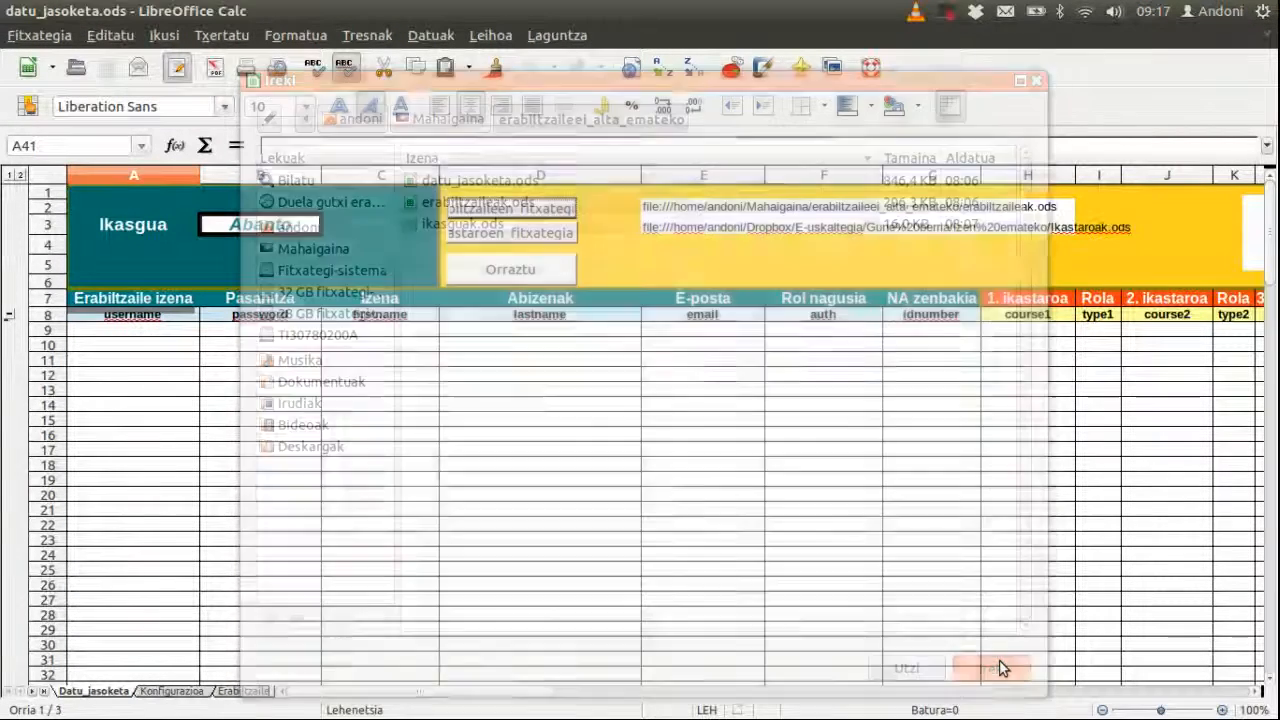
Step: Set the courses file to ikasguak.ods in the same extracted folder
{"action": "left_click", "coordinate": [562, 238]}
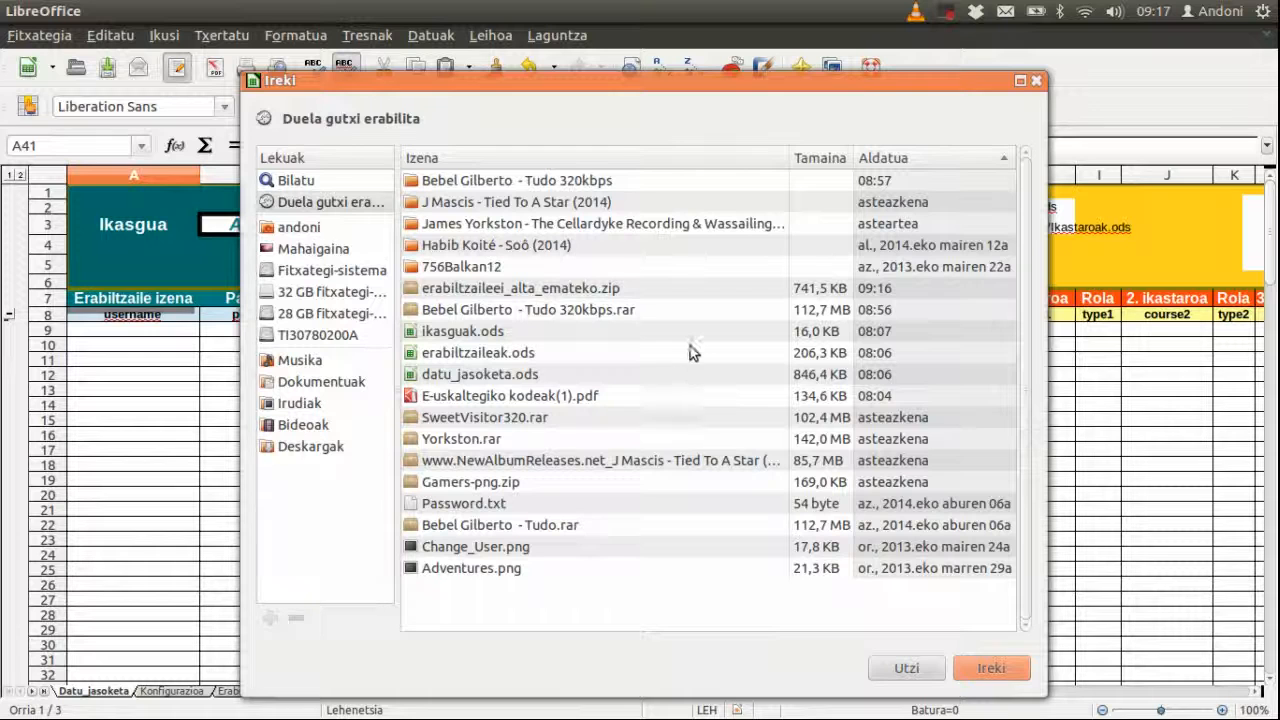
{"action": "left_click", "coordinate": [356, 250]}
{"action": "double_click", "coordinate": [520, 244]}
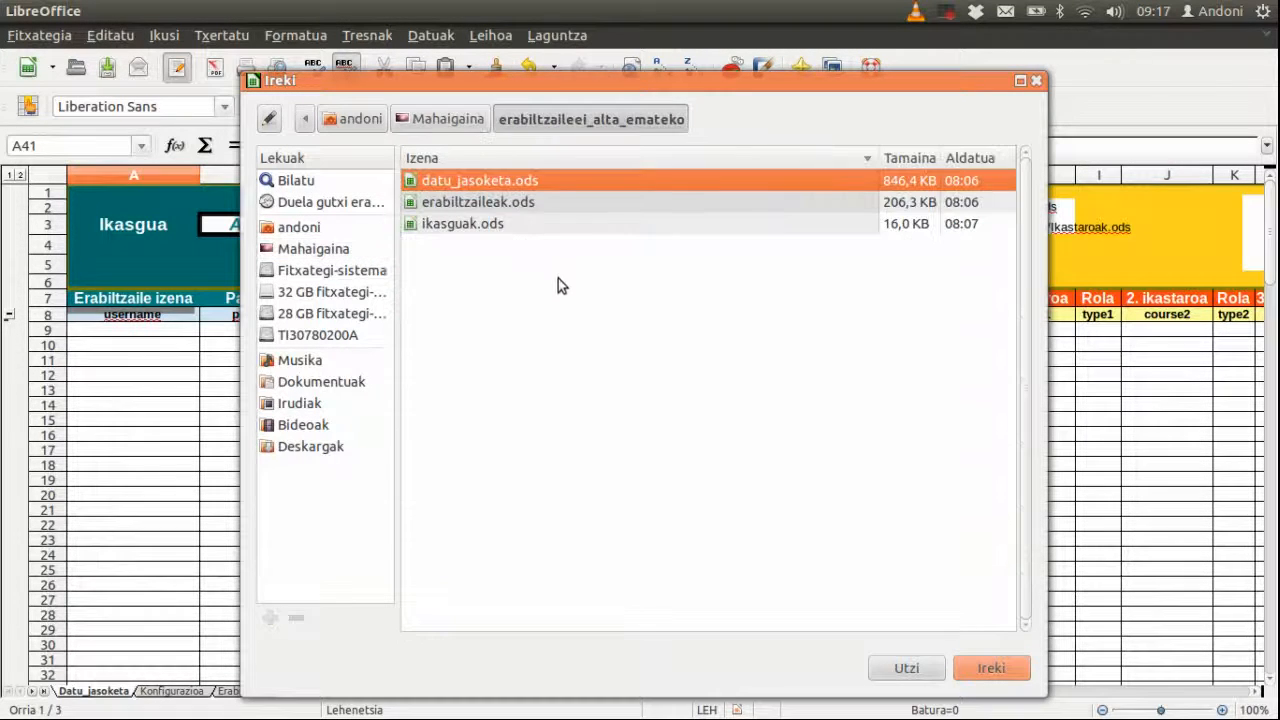
{"action": "left_click", "coordinate": [500, 222]}
{"action": "left_click", "coordinate": [988, 676]}
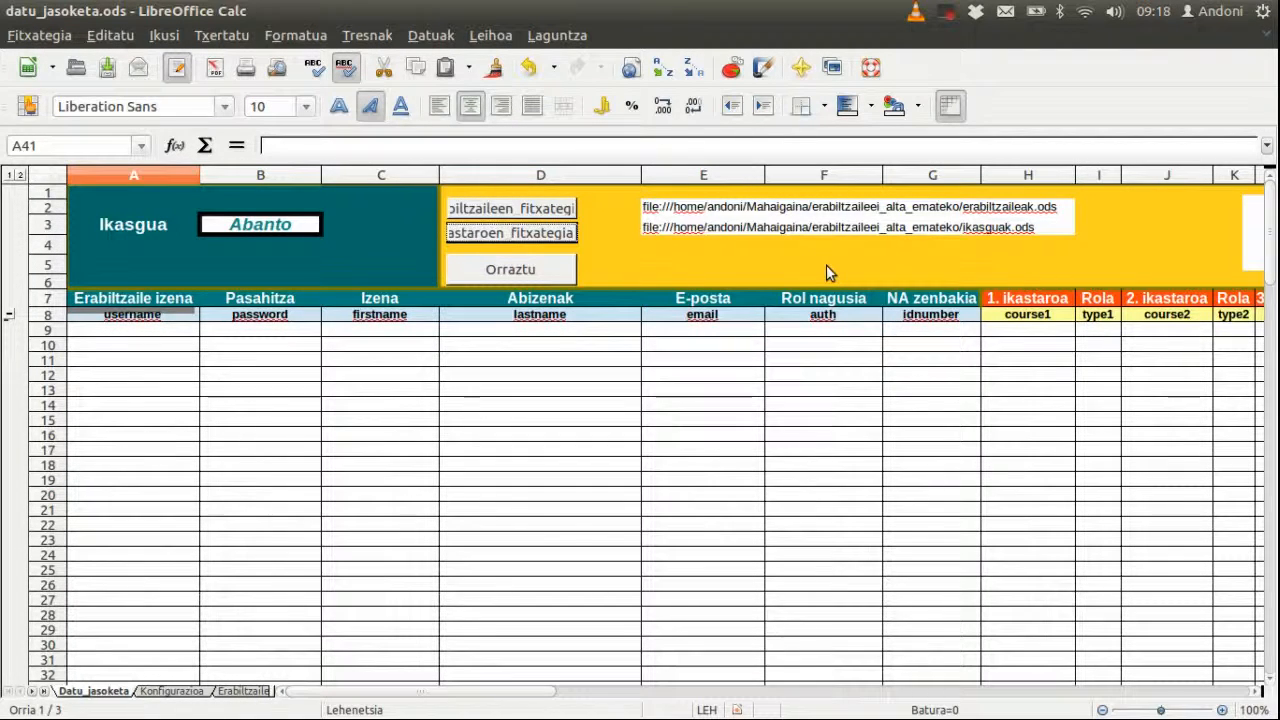
Step: Enter the new user's username, password, first name and surname in row 9
{"action": "left_click", "coordinate": [144, 331]}
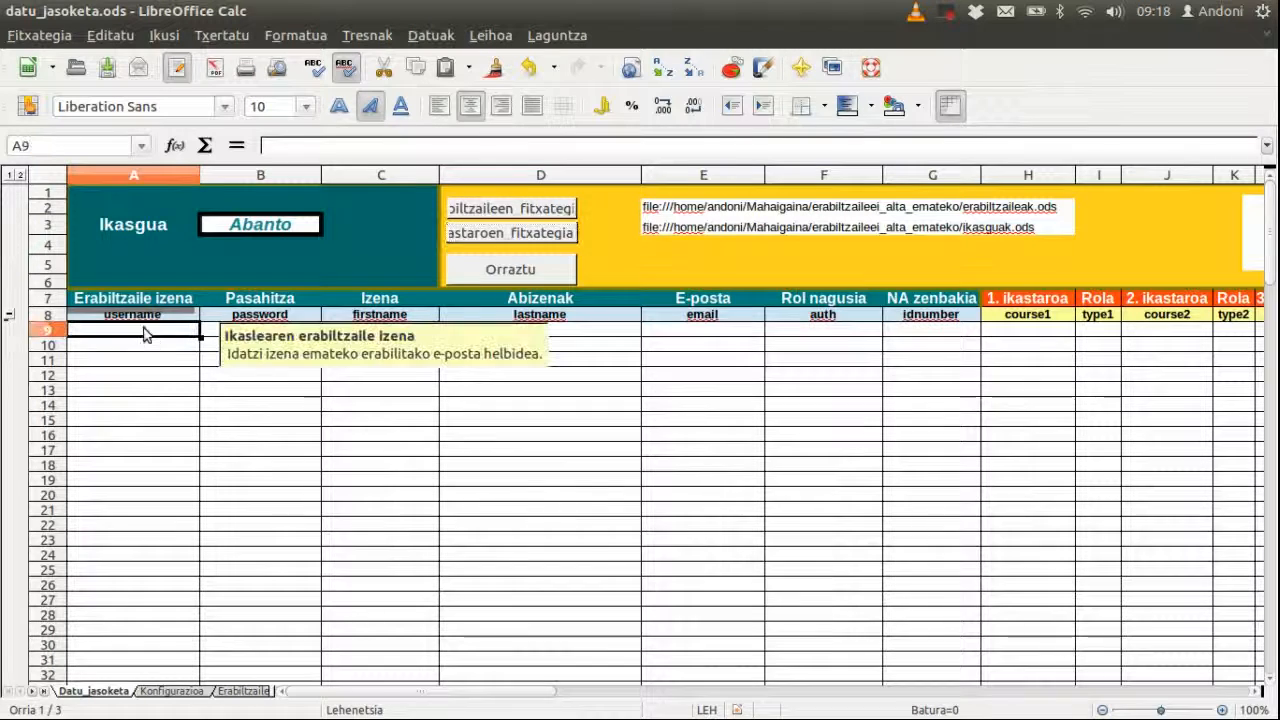
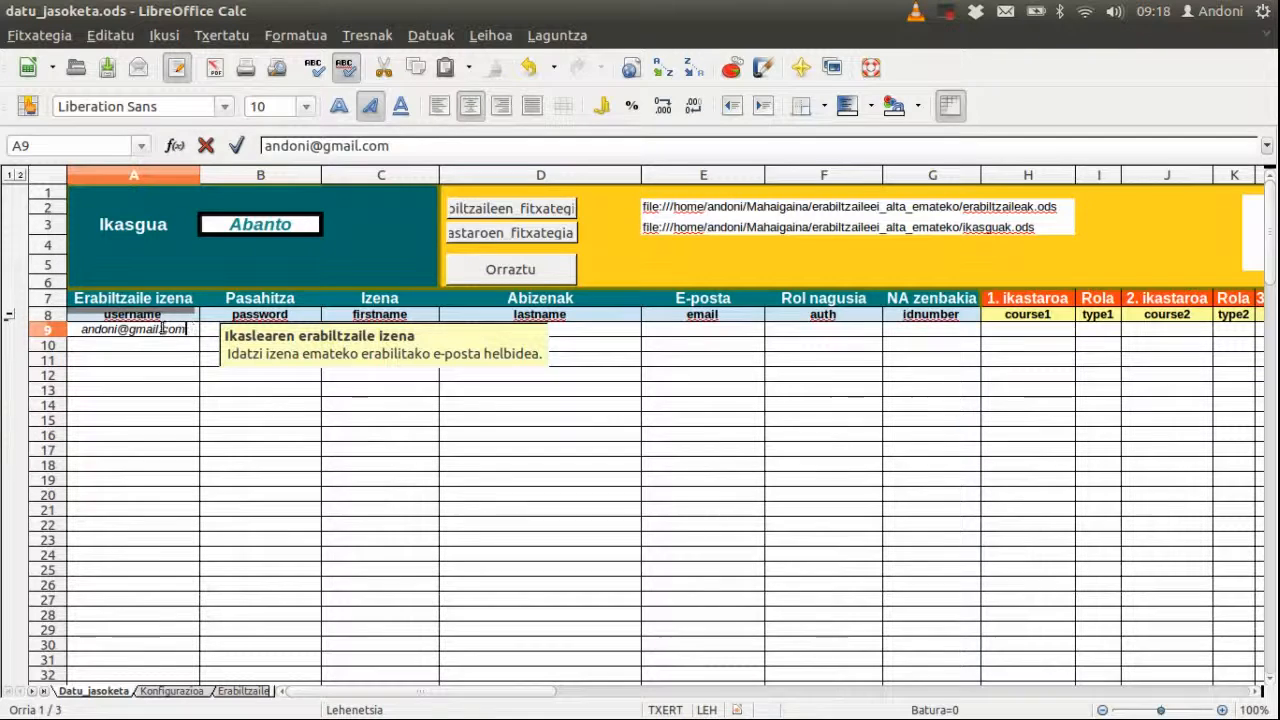
{"action": "left_click", "coordinate": [212, 334]}
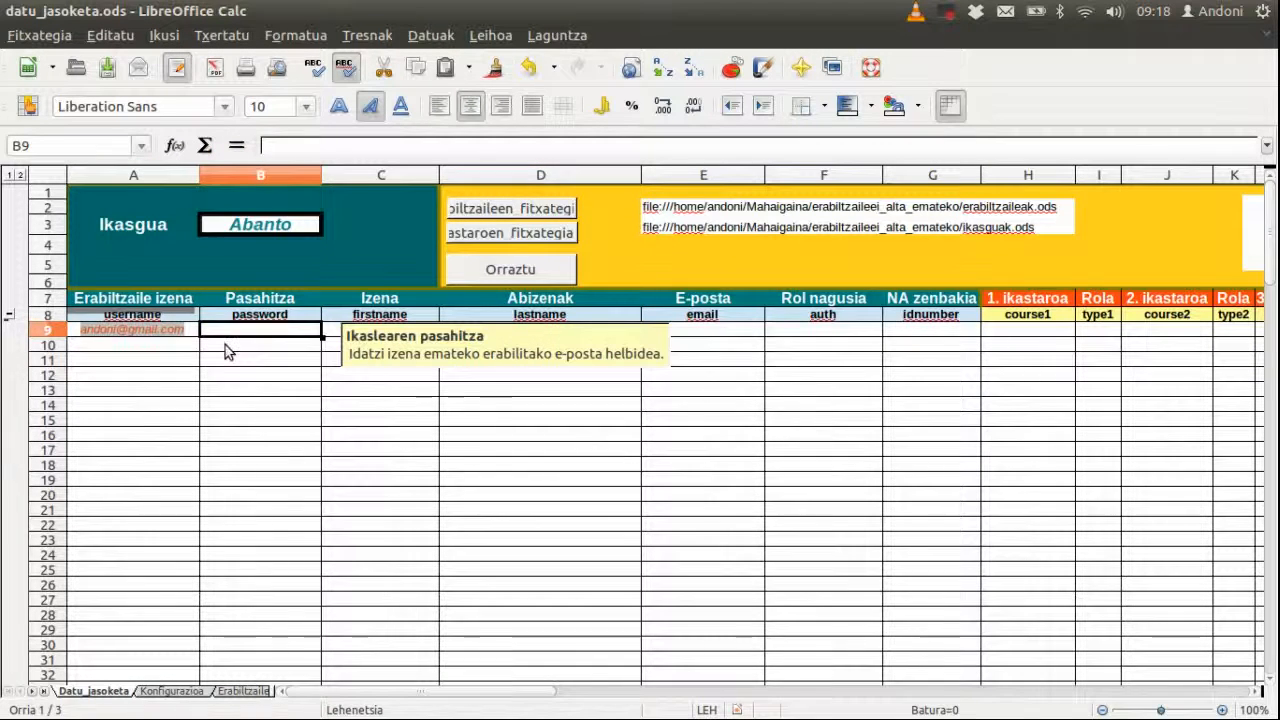
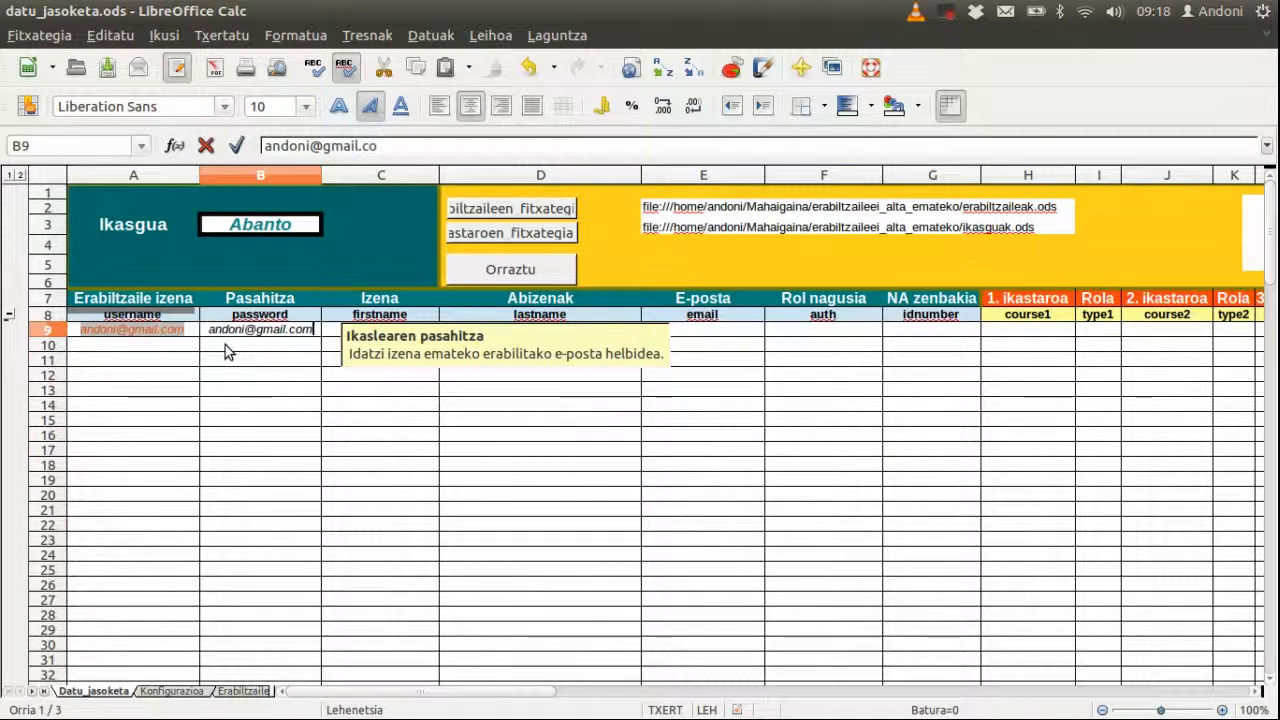
{"action": "left_click", "coordinate": [334, 334]}
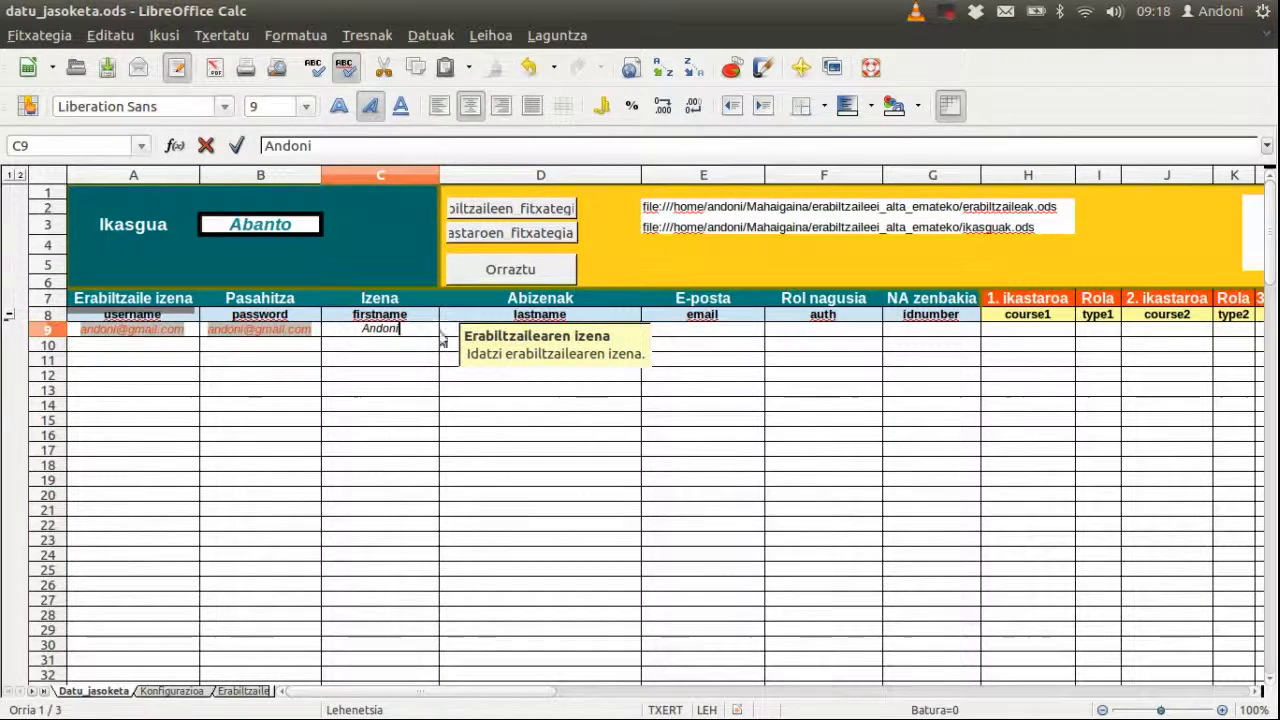
{"action": "left_click", "coordinate": [442, 332]}
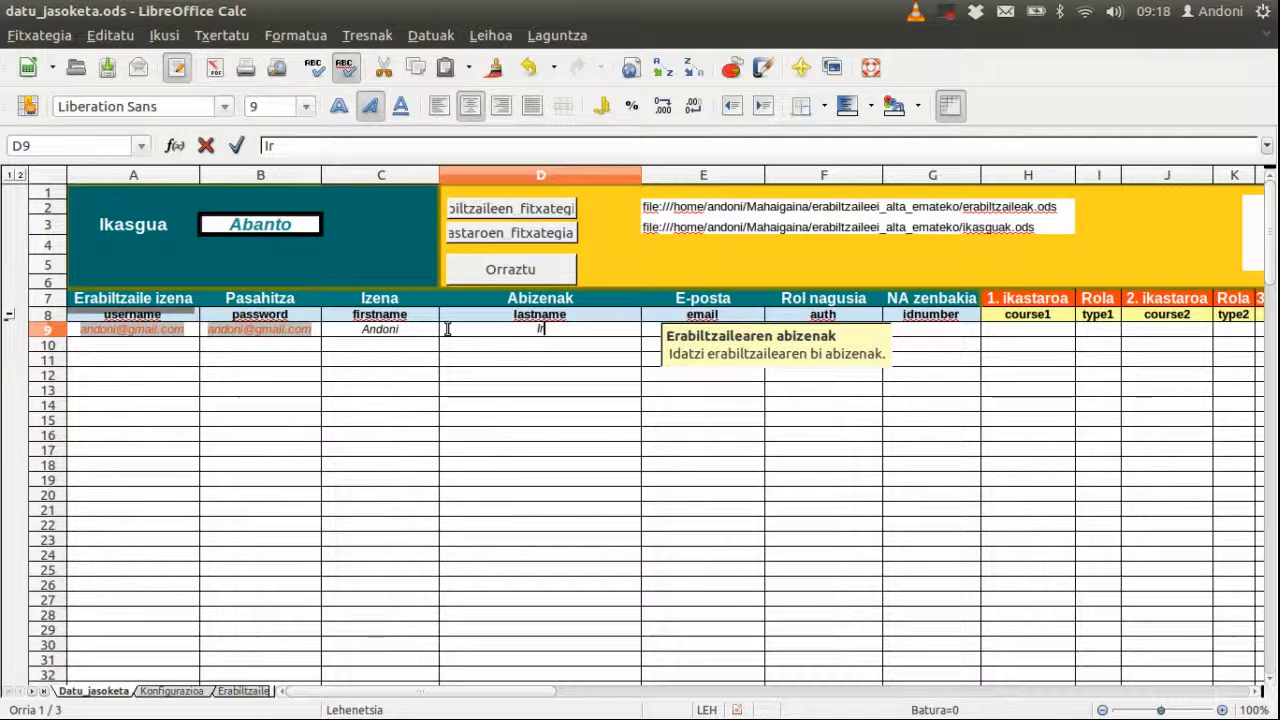
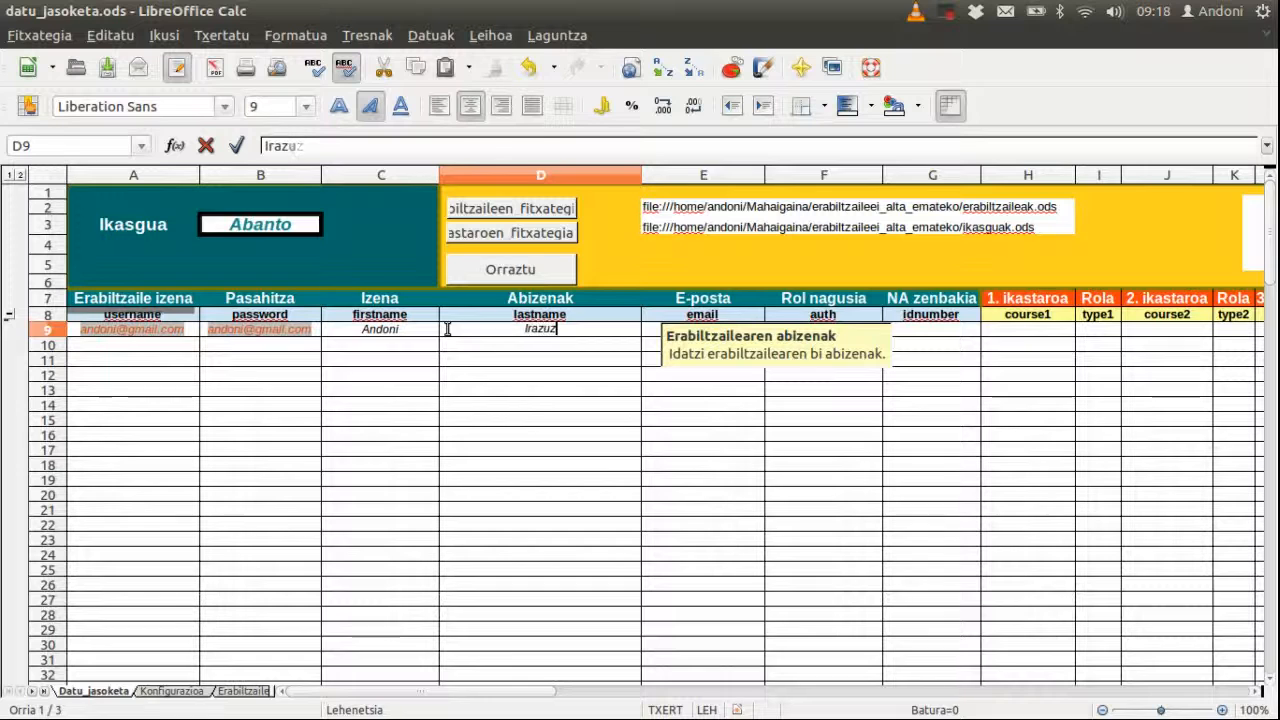
Step: Add the user's e-mail, choose 'manual' authentication in F9, and enter the ID number in G9
{"action": "left_click", "coordinate": [645, 338]}
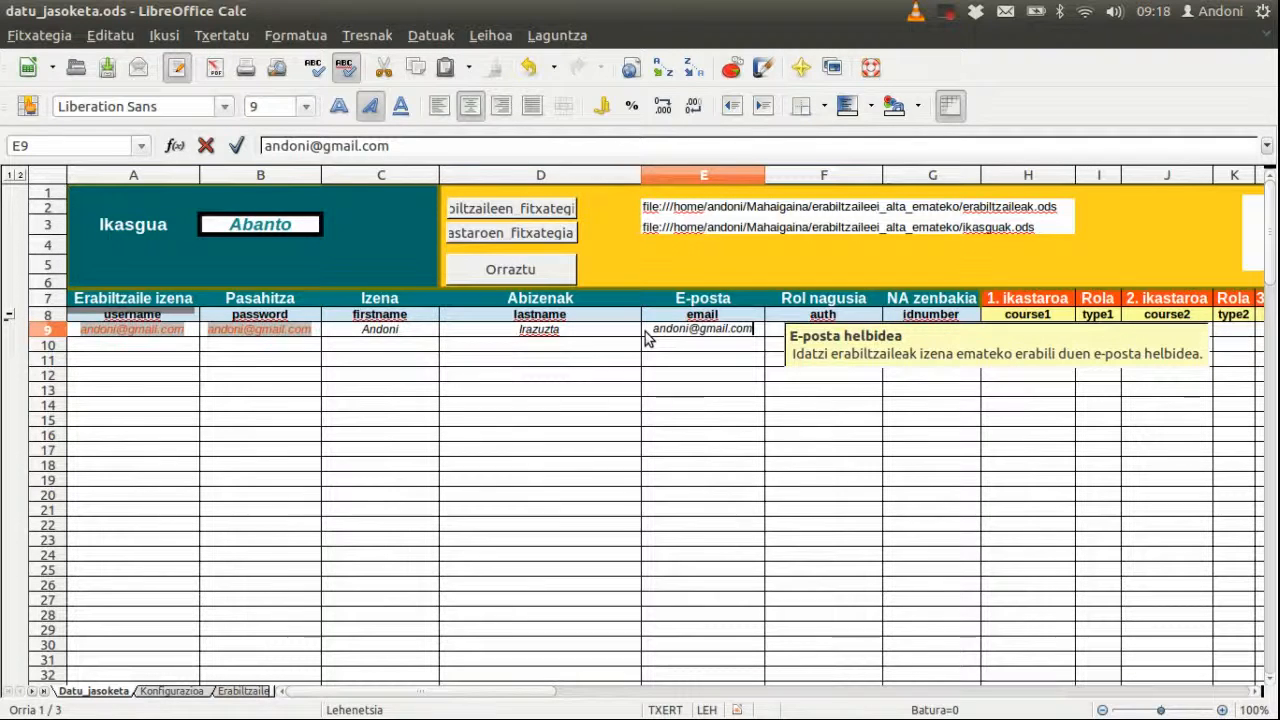
{"action": "left_click", "coordinate": [768, 330]}
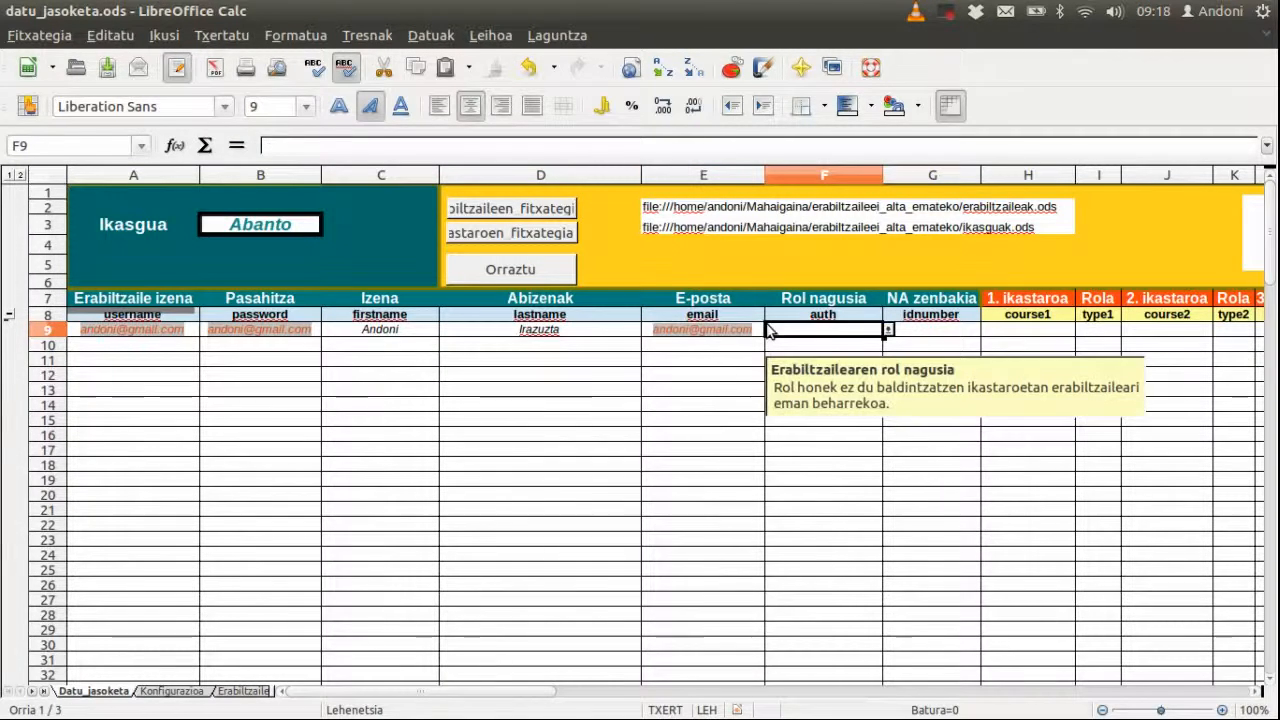
{"action": "left_click", "coordinate": [887, 331]}
{"action": "left_click", "coordinate": [804, 346]}
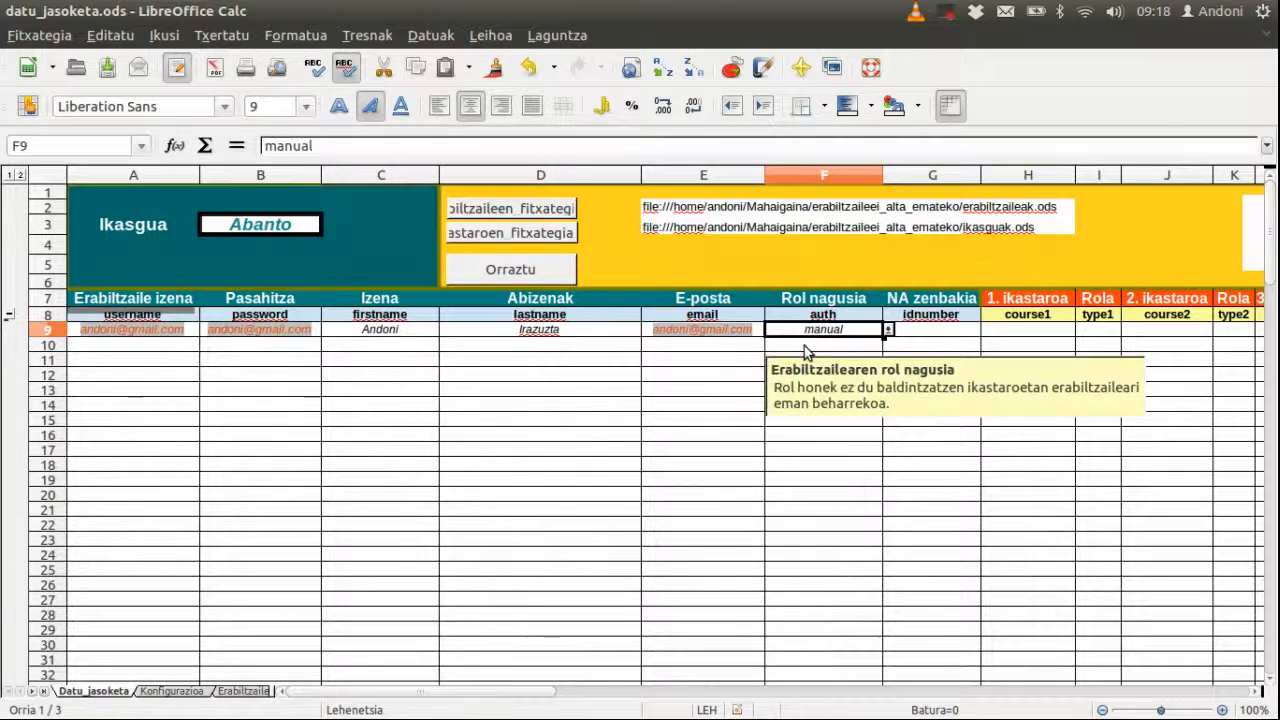
{"action": "left_click", "coordinate": [918, 337]}
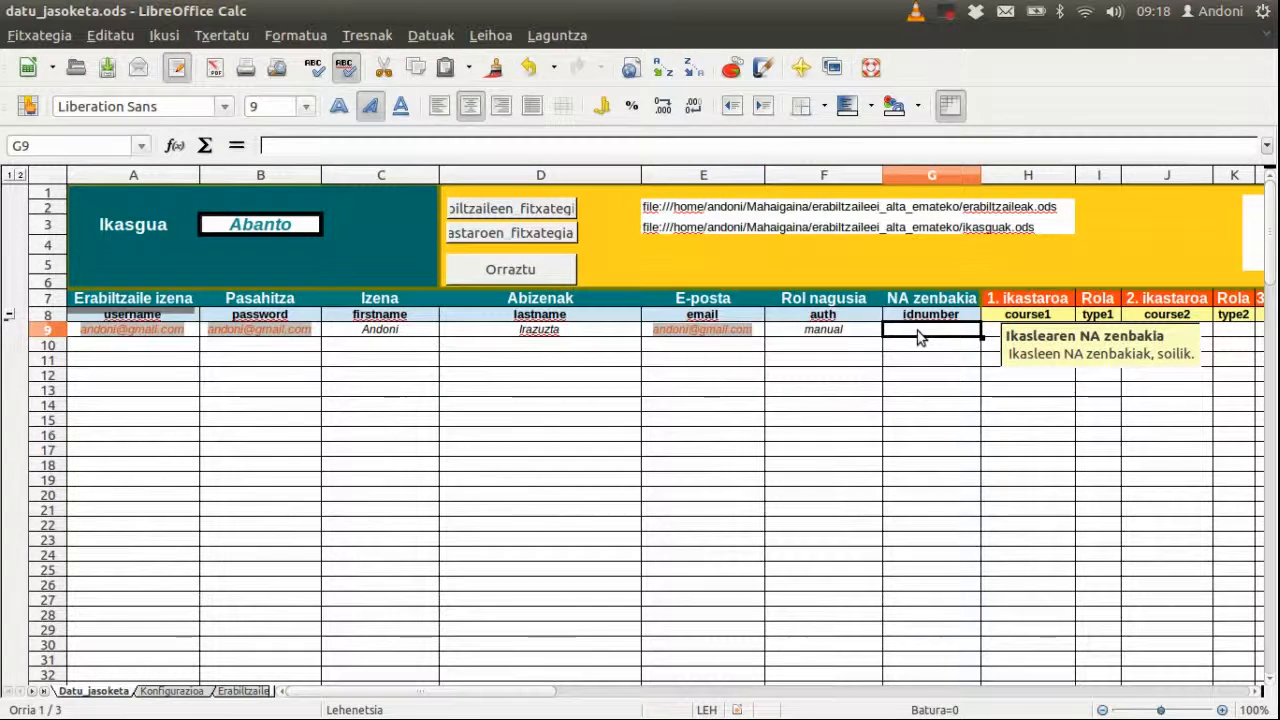
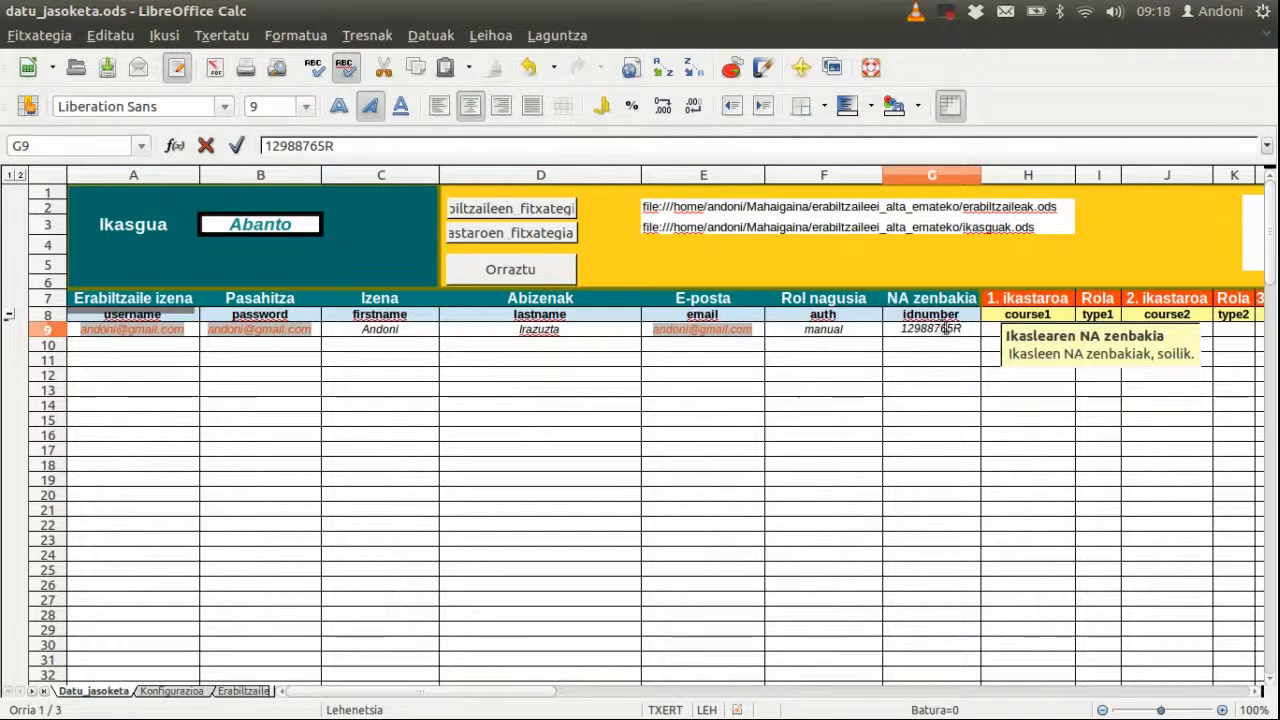
{"action": "left_click", "coordinate": [988, 336]}
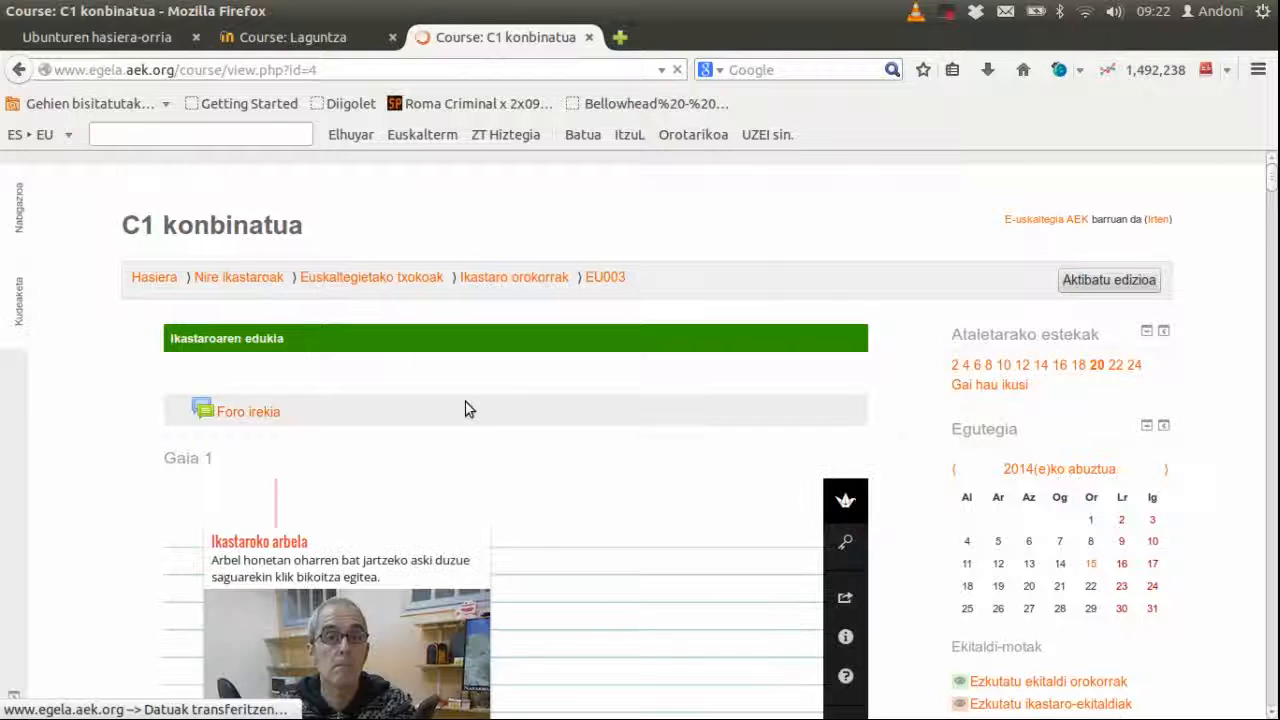
Step: Copy the EU003 short name from Moodle's course breadcrumb and return to Calc
{"action": "right_click", "coordinate": [607, 281]}
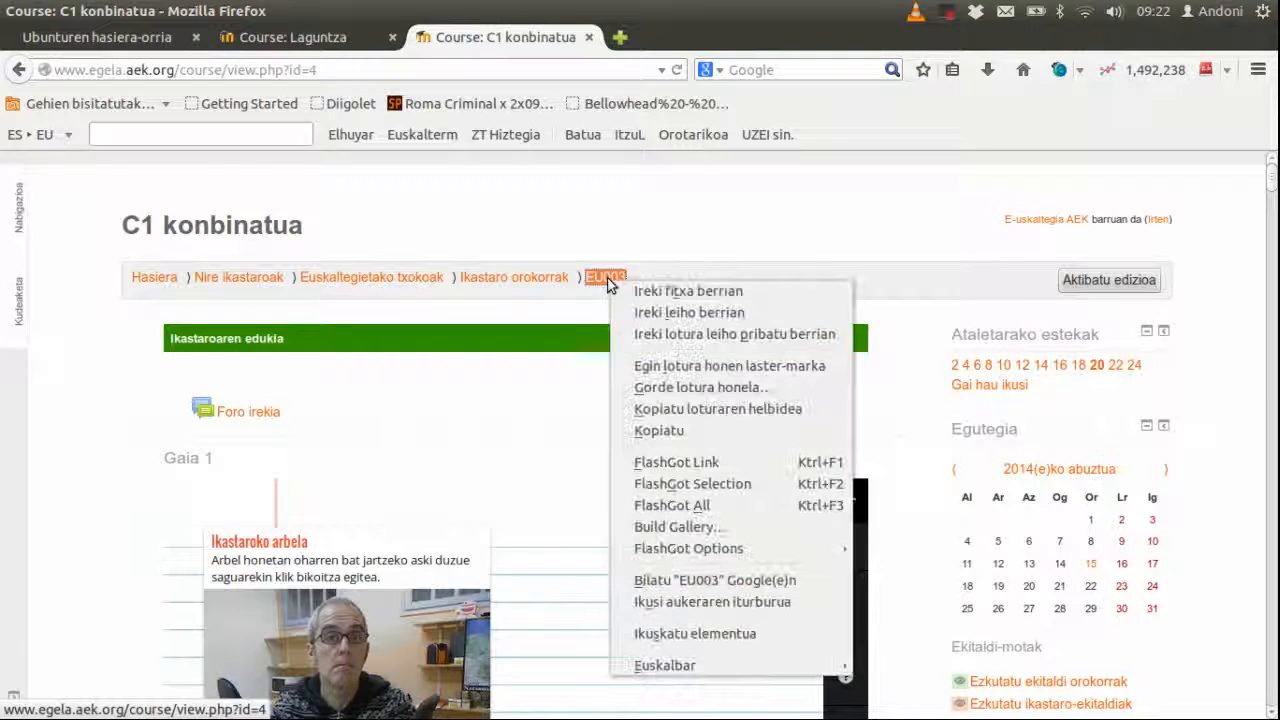
{"action": "left_click", "coordinate": [662, 431]}
{"action": "mouse_move", "coordinate": [8, 480]}
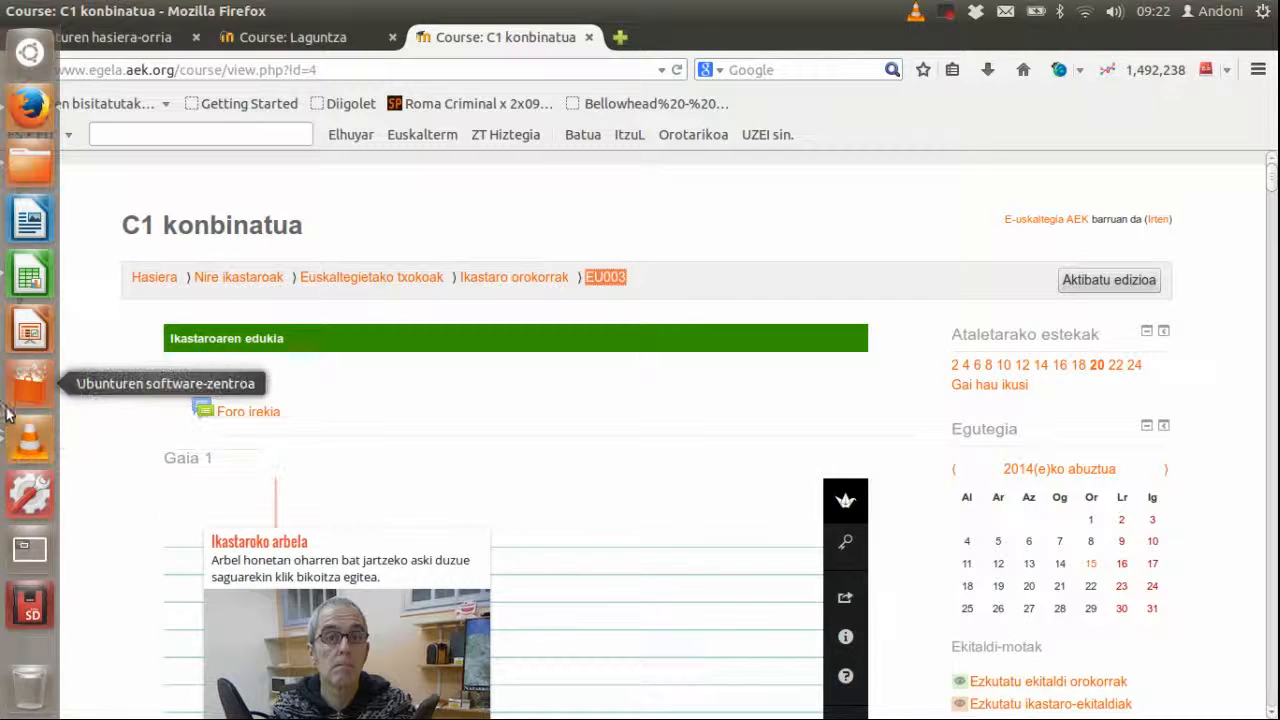
{"action": "left_click", "coordinate": [27, 280]}
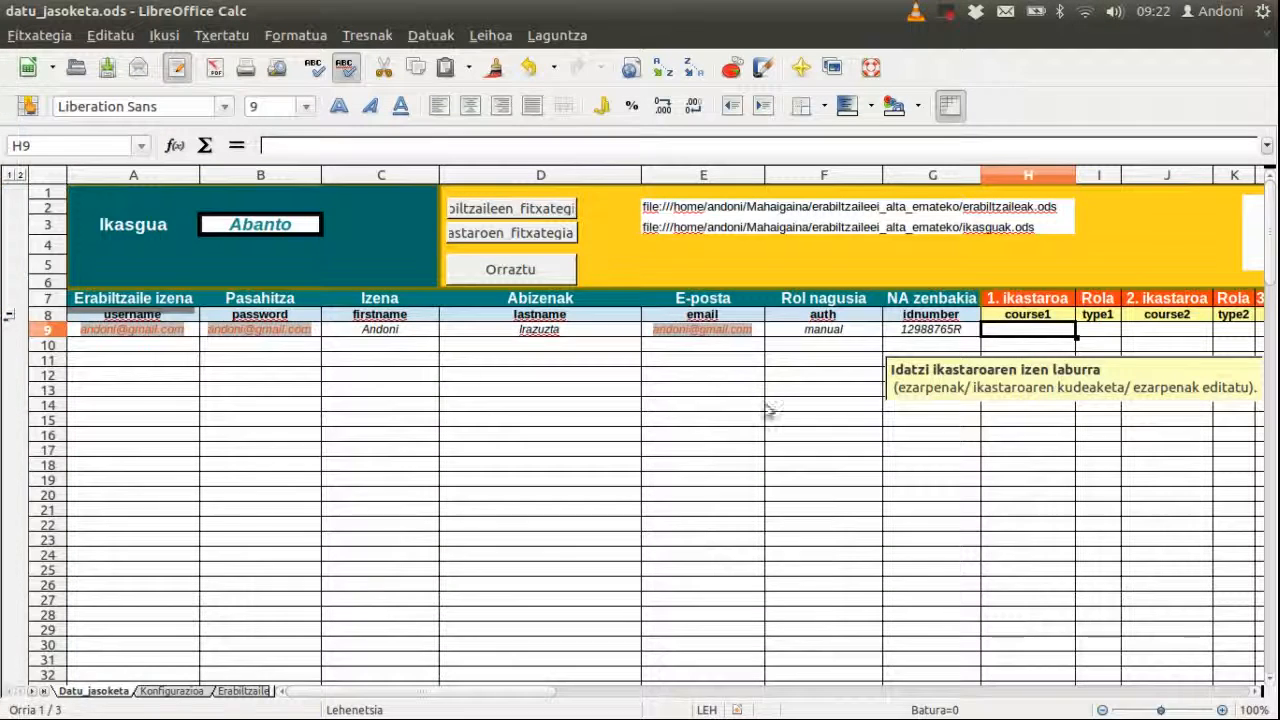
Step: Paste the course short name EU003 into cell H9
{"action": "right_click", "coordinate": [1011, 334]}
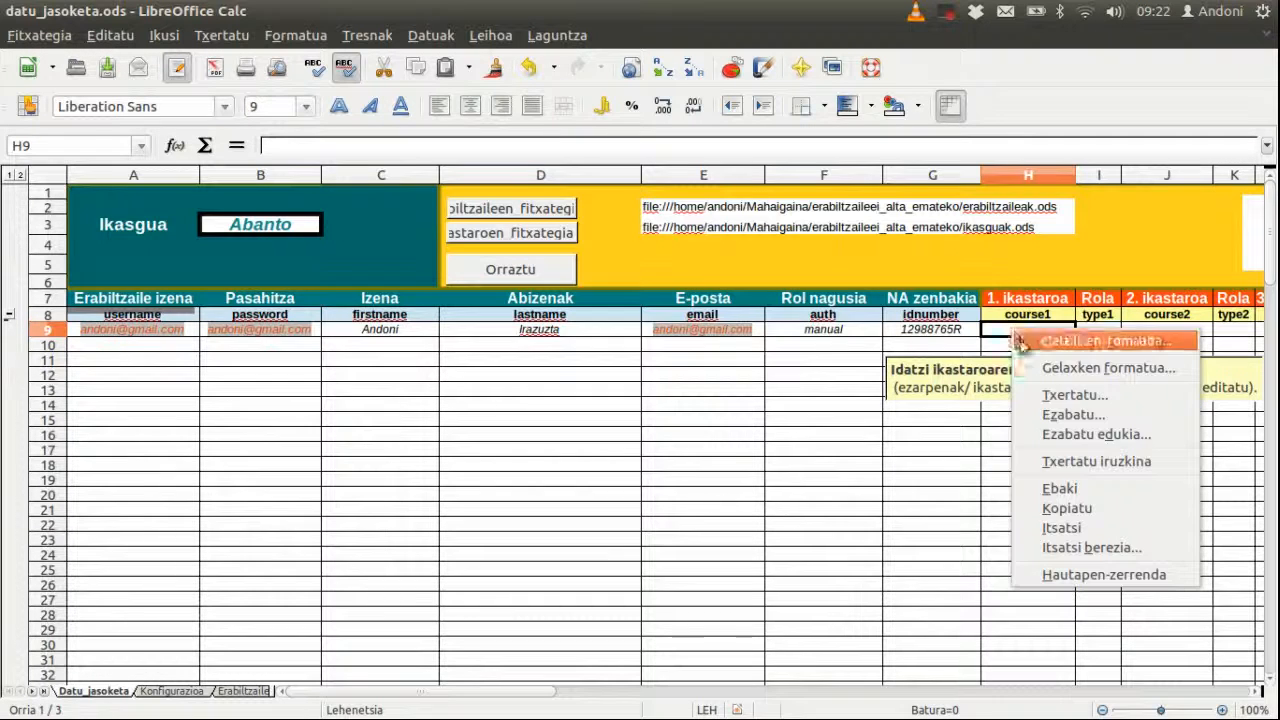
{"action": "left_click", "coordinate": [1084, 529]}
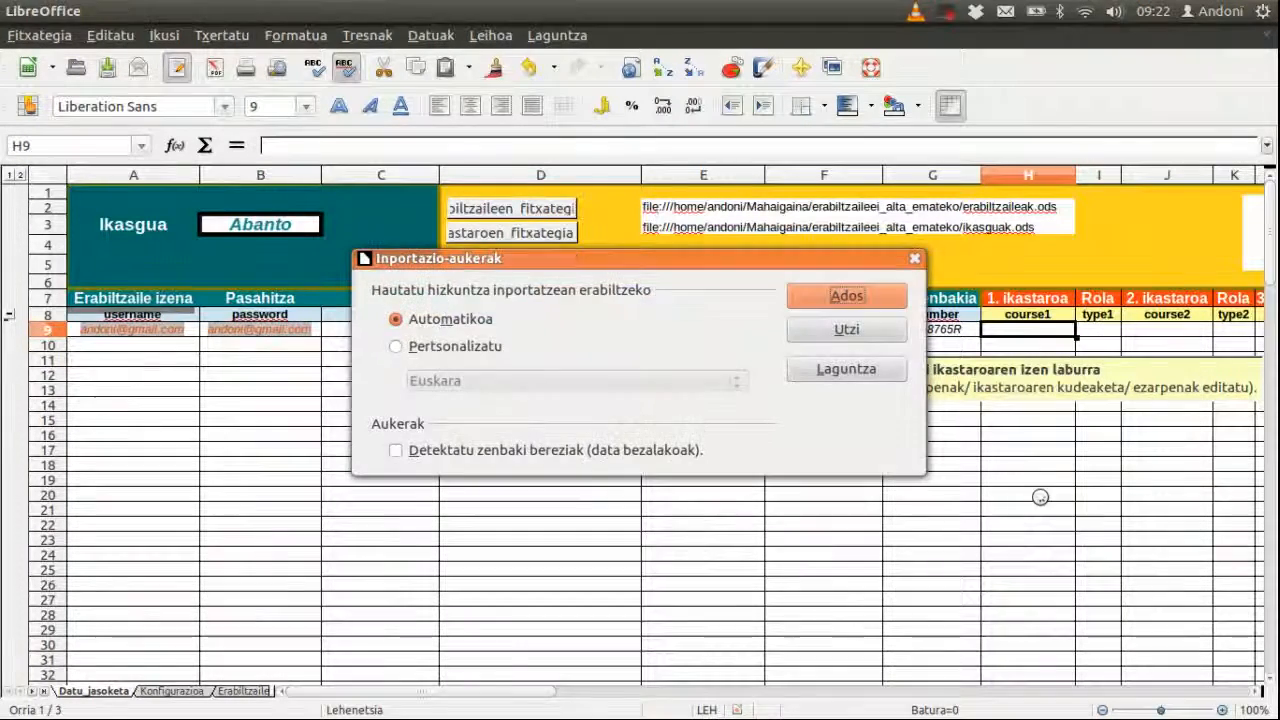
{"action": "left_click", "coordinate": [846, 296]}
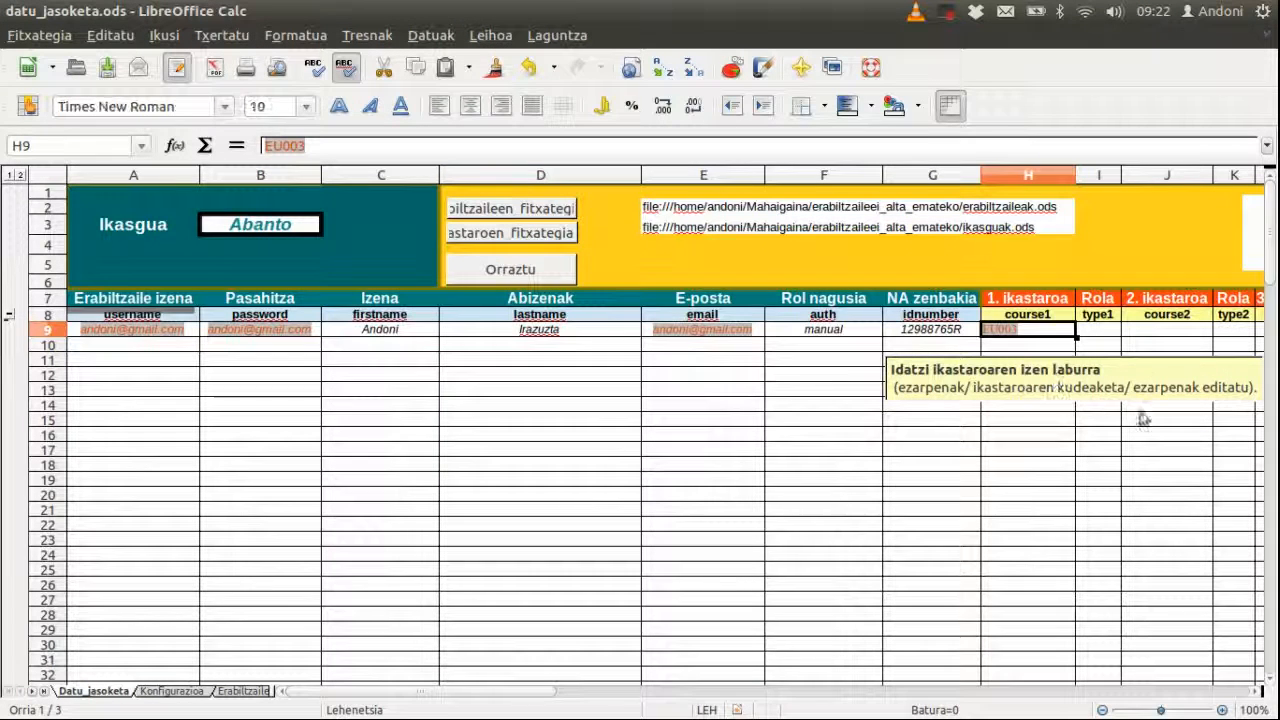
Step: Set the first course role in I9 to 1 (Ikaslea, student)
{"action": "left_click", "coordinate": [1106, 334]}
{"action": "left_click", "coordinate": [1127, 332]}
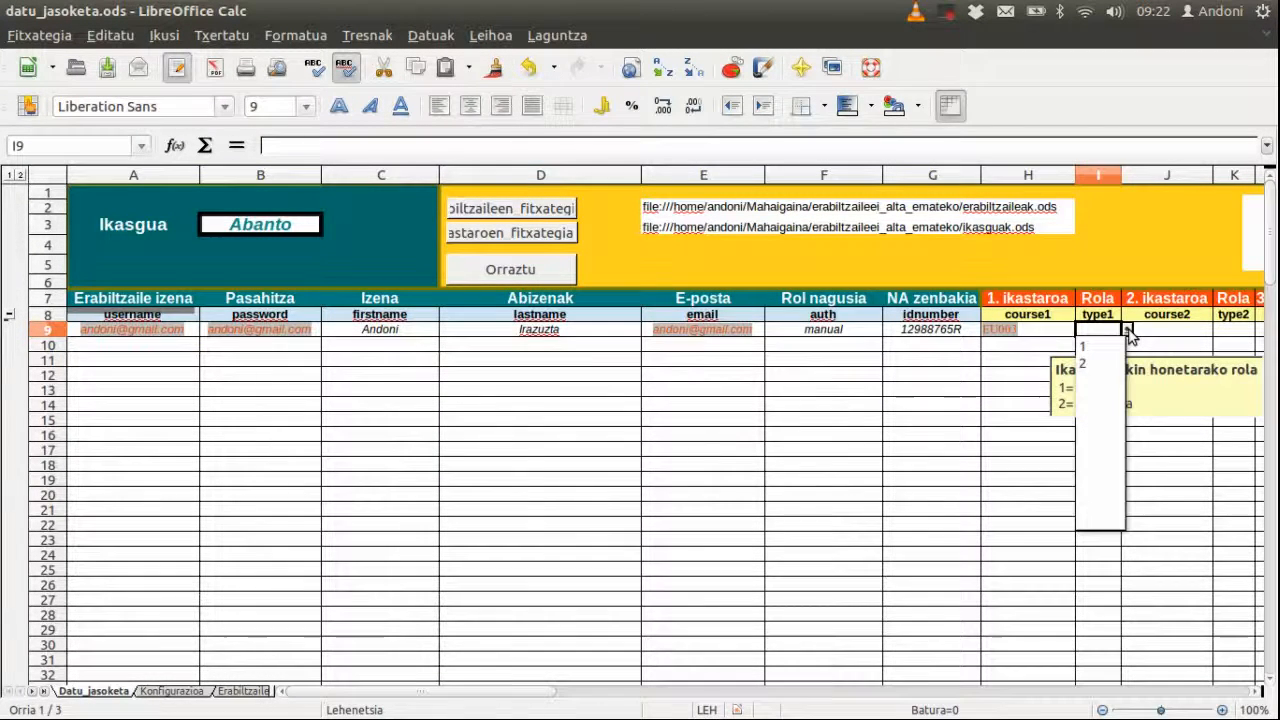
{"action": "left_click", "coordinate": [1098, 346]}
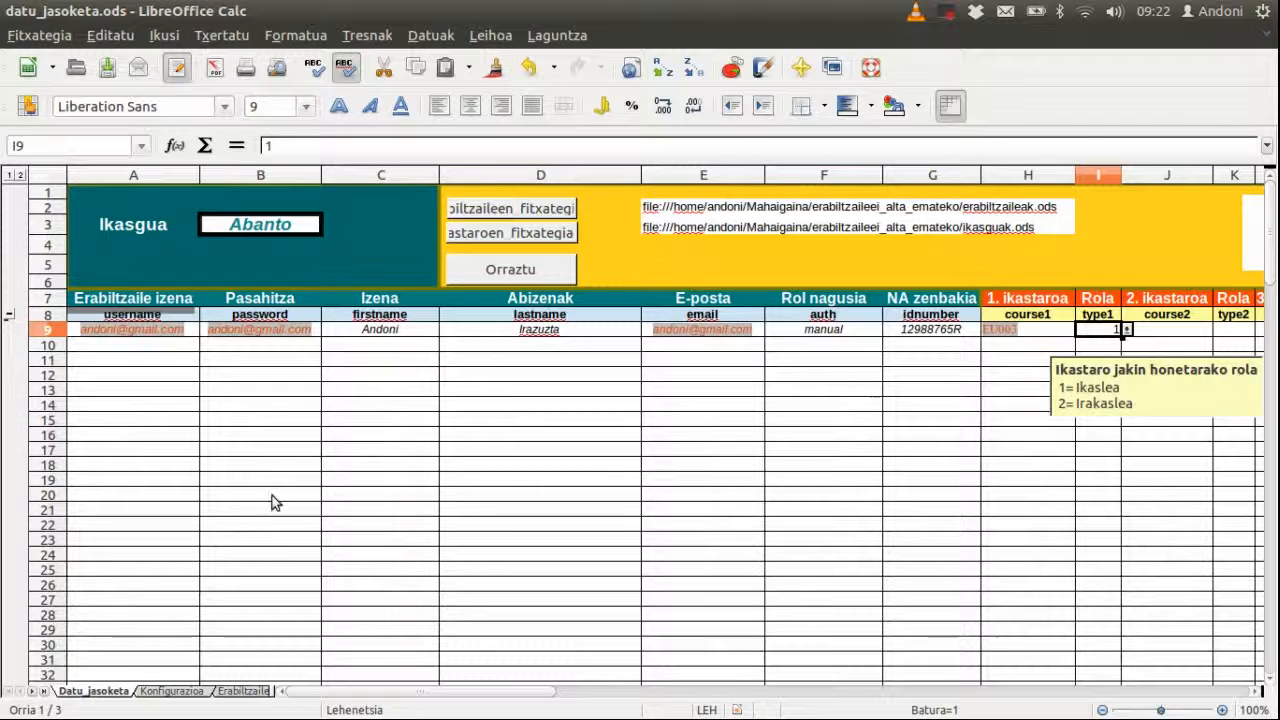
Step: In the Save As dialog, create and enter a new Ikasleen_datuak folder
{"action": "left_click", "coordinate": [38, 35]}
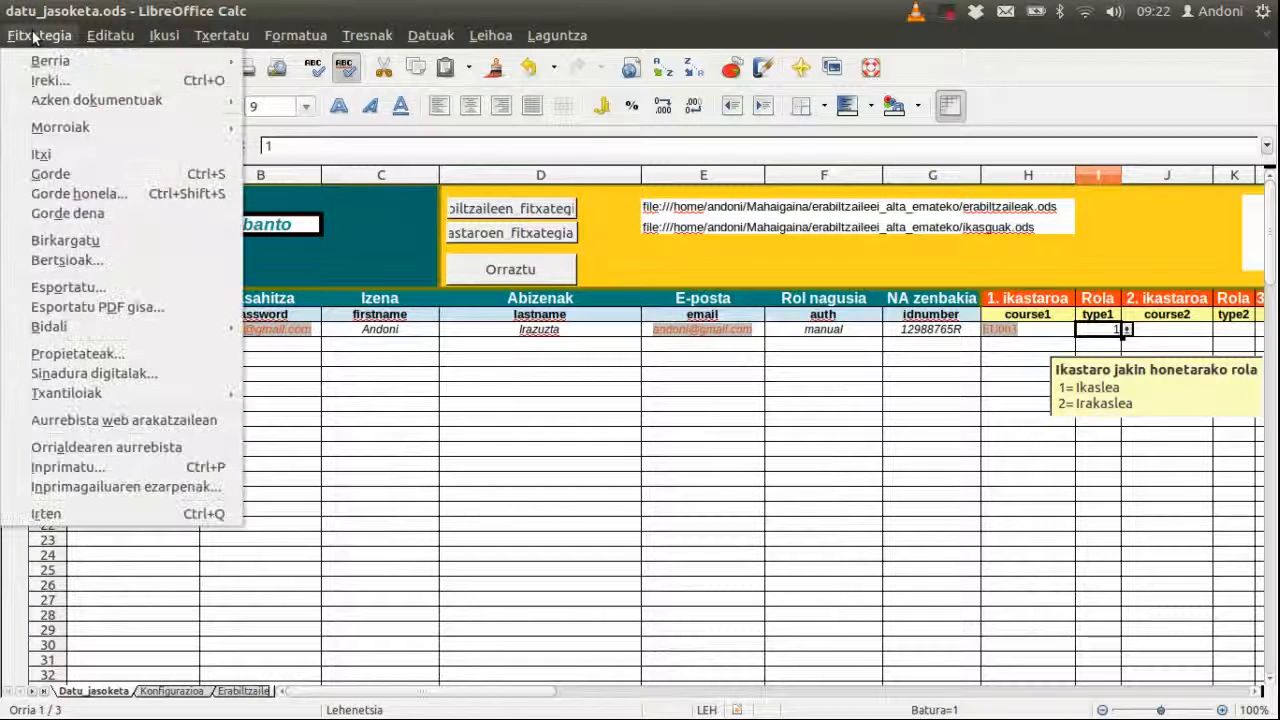
{"action": "left_click", "coordinate": [82, 191]}
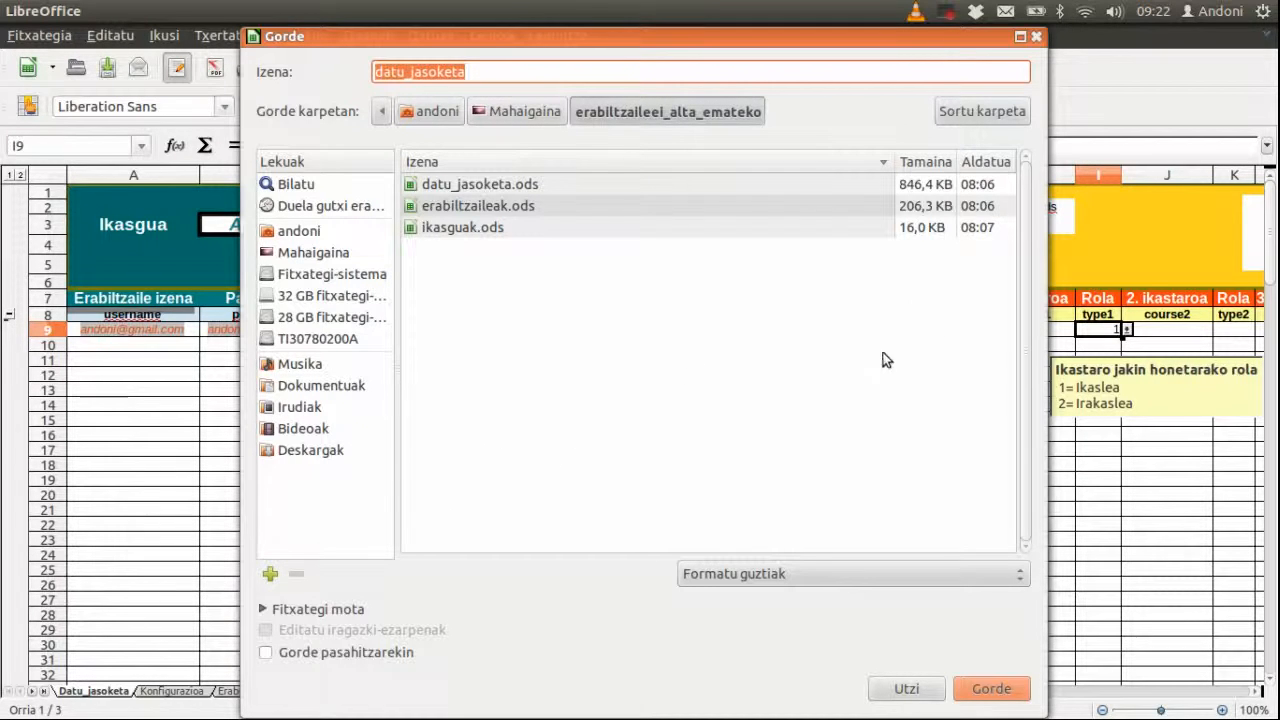
{"action": "left_click", "coordinate": [994, 114]}
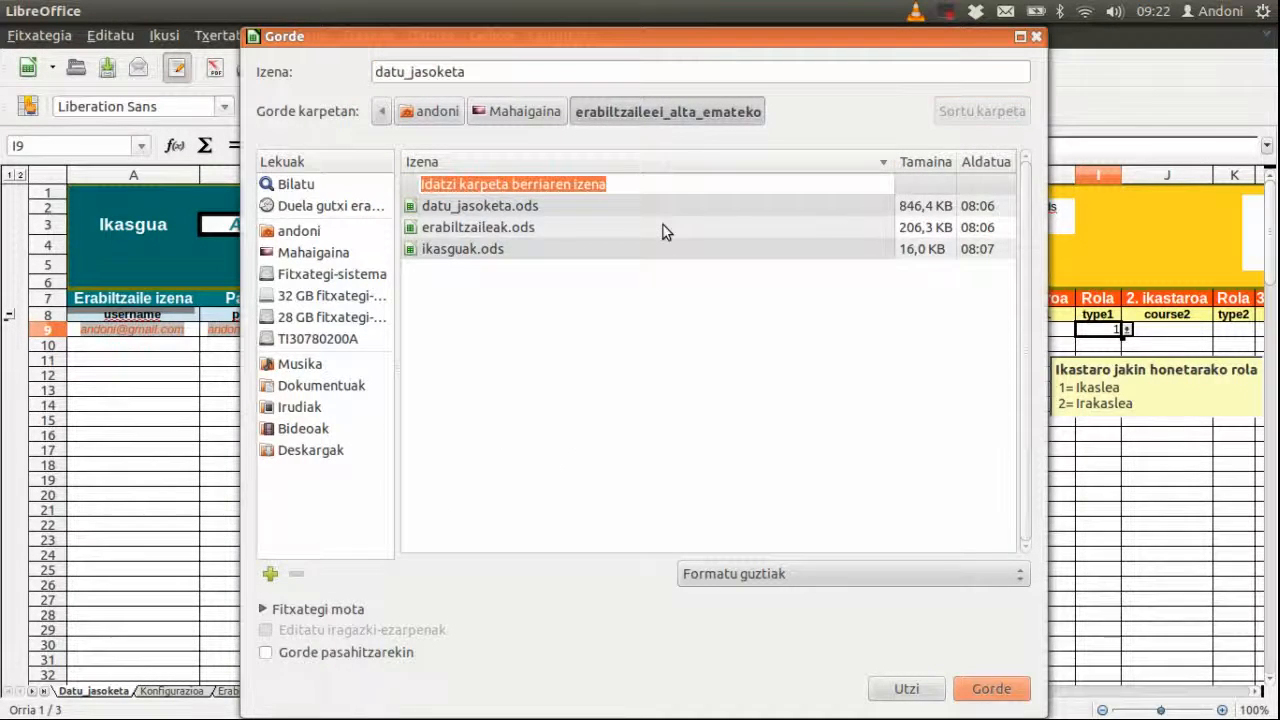
{"action": "type", "text": "I"}
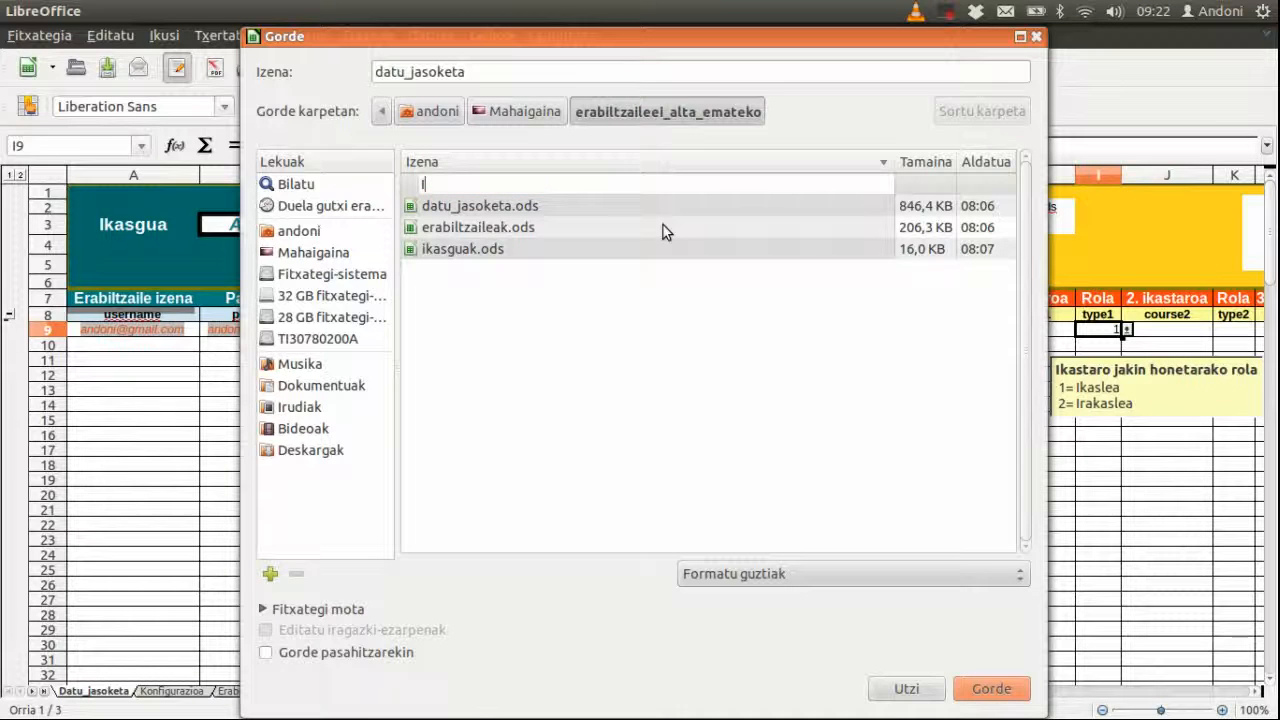
{"action": "type", "text": "kasleen datua"}
{"action": "key", "text": "BackSpace"}
{"action": "key", "text": "BackSpace"}
{"action": "key", "text": "BackSpace"}
{"action": "key", "text": "BackSpace"}
{"action": "key", "text": "BackSpace"}
{"action": "key", "text": "BackSpace"}
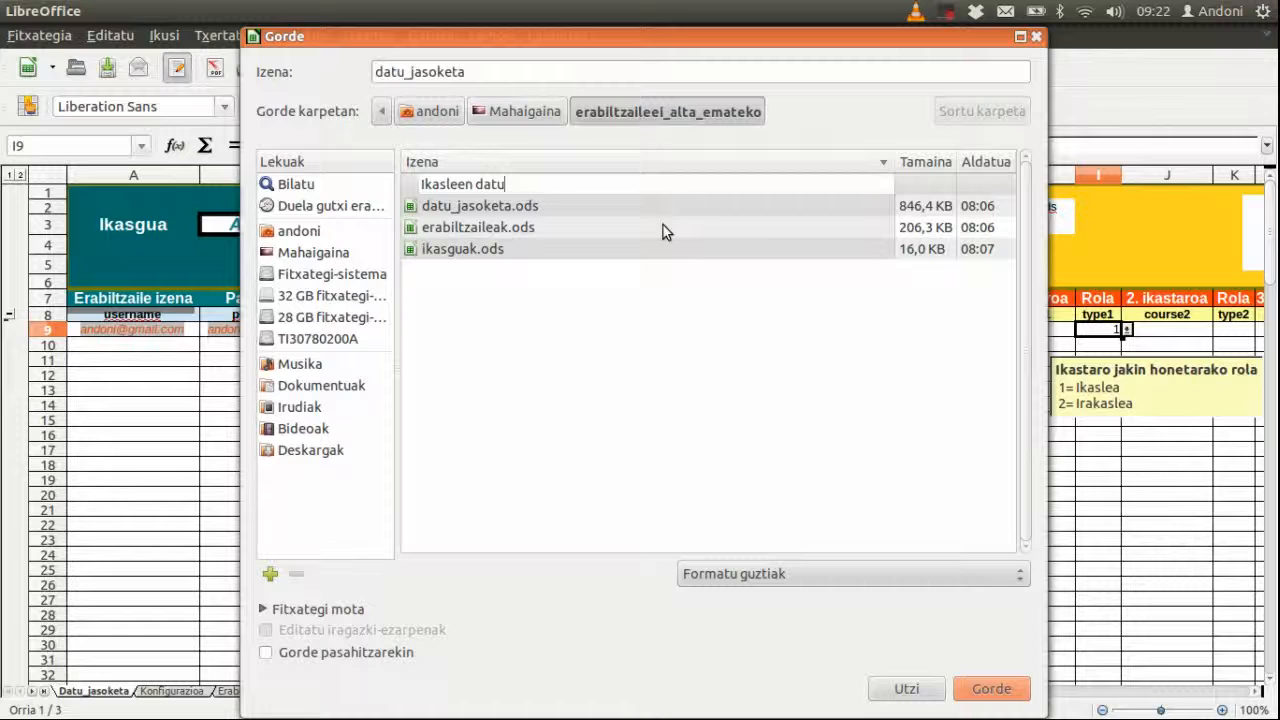
{"action": "type", "text": "_dt"}
{"action": "key", "text": "BackSpace"}
{"action": "key", "text": "BackSpace"}
{"action": "type", "text": "datuak"}
{"action": "key", "text": "Return"}
Step: Save the sheet there as 2014_08_15
{"action": "left_click_drag", "start_coordinate": [477, 72], "coordinate": [303, 62]}
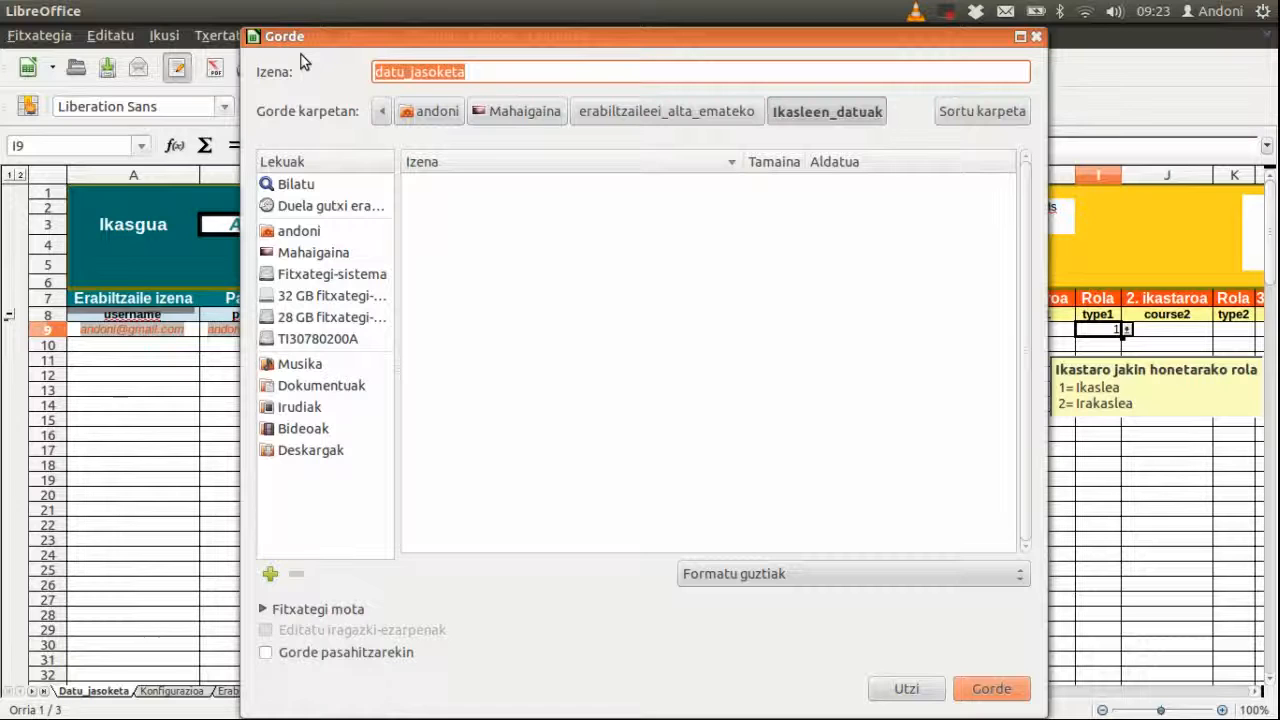
{"action": "type", "text": "2014_08_15"}
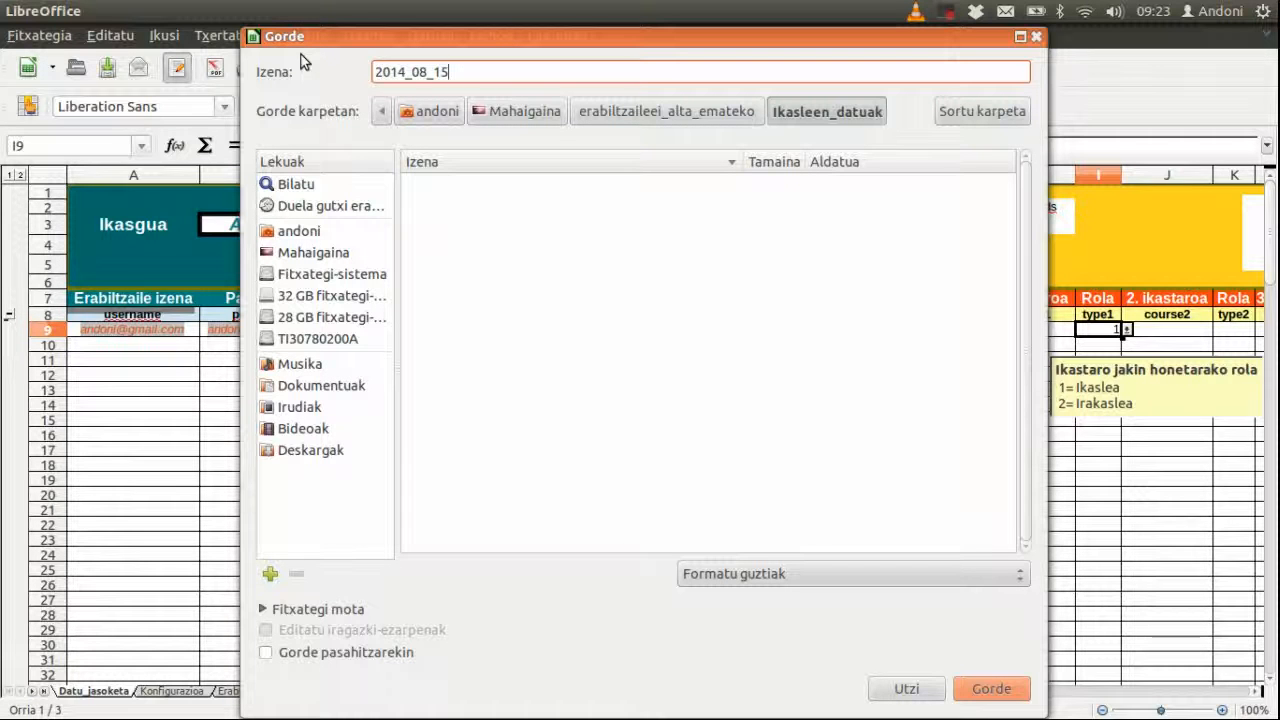
{"action": "left_click", "coordinate": [993, 689]}
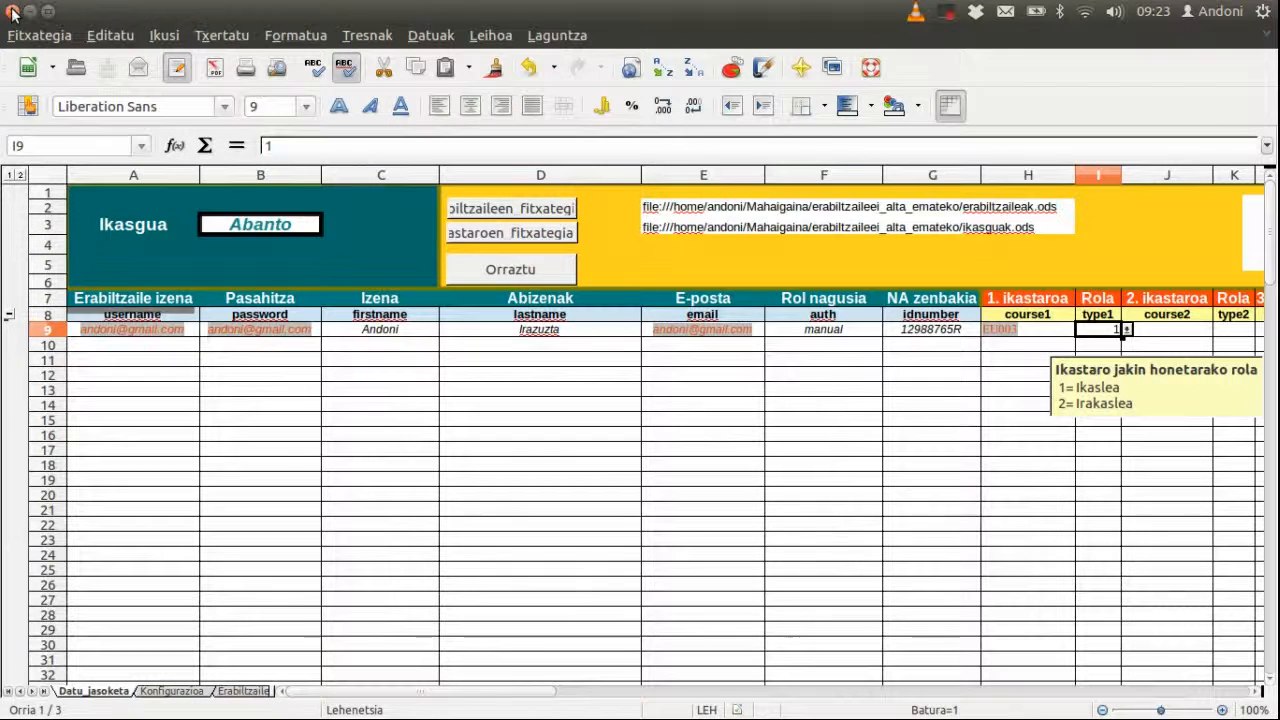
Step: Close Calc and open the Izen-emateak database from the Laguntza course's Kudeatzaileen tresnak tile
{"action": "left_click", "coordinate": [13, 13]}
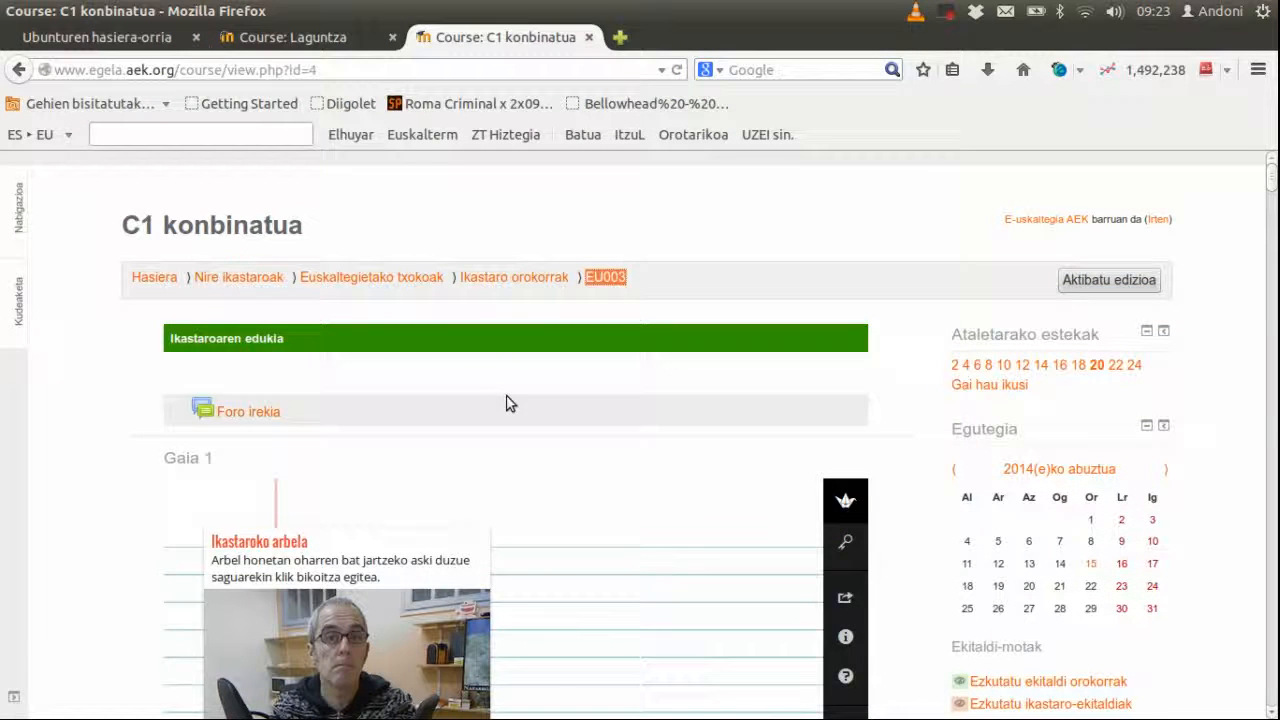
{"action": "left_click", "coordinate": [342, 37]}
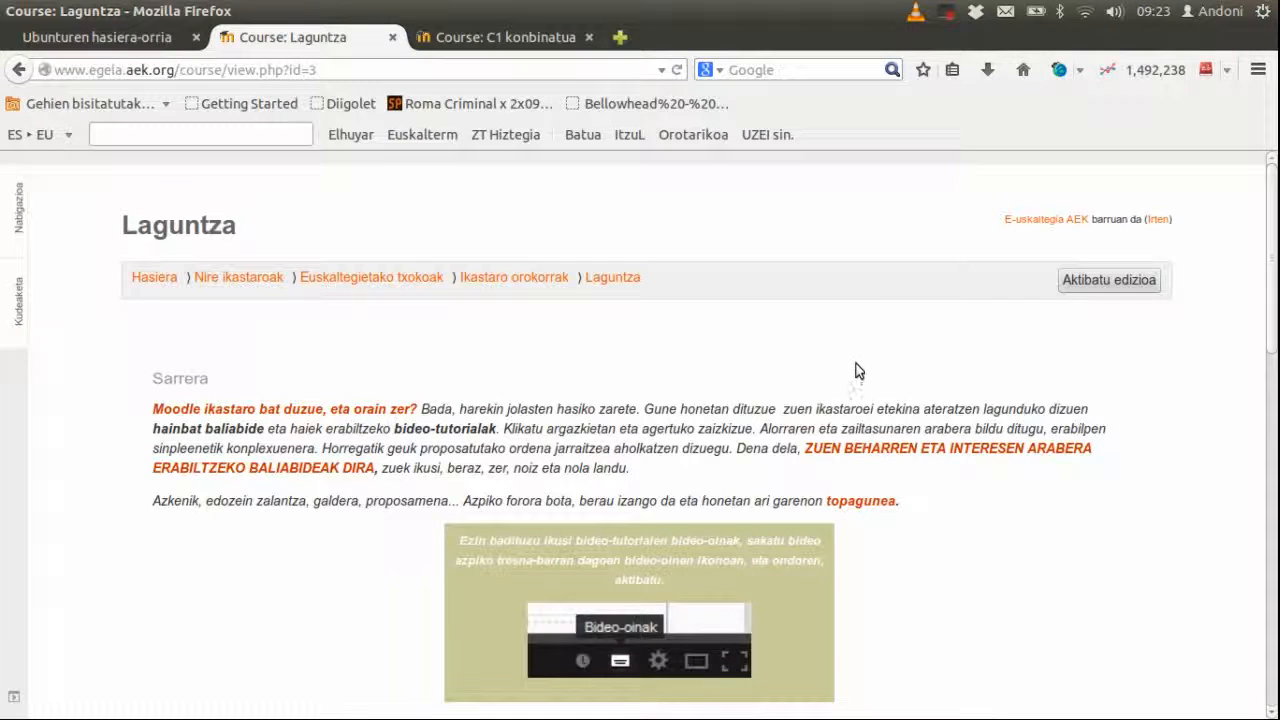
{"action": "scroll", "coordinate": [856, 369], "scroll_direction": "down", "scroll_amount": 10}
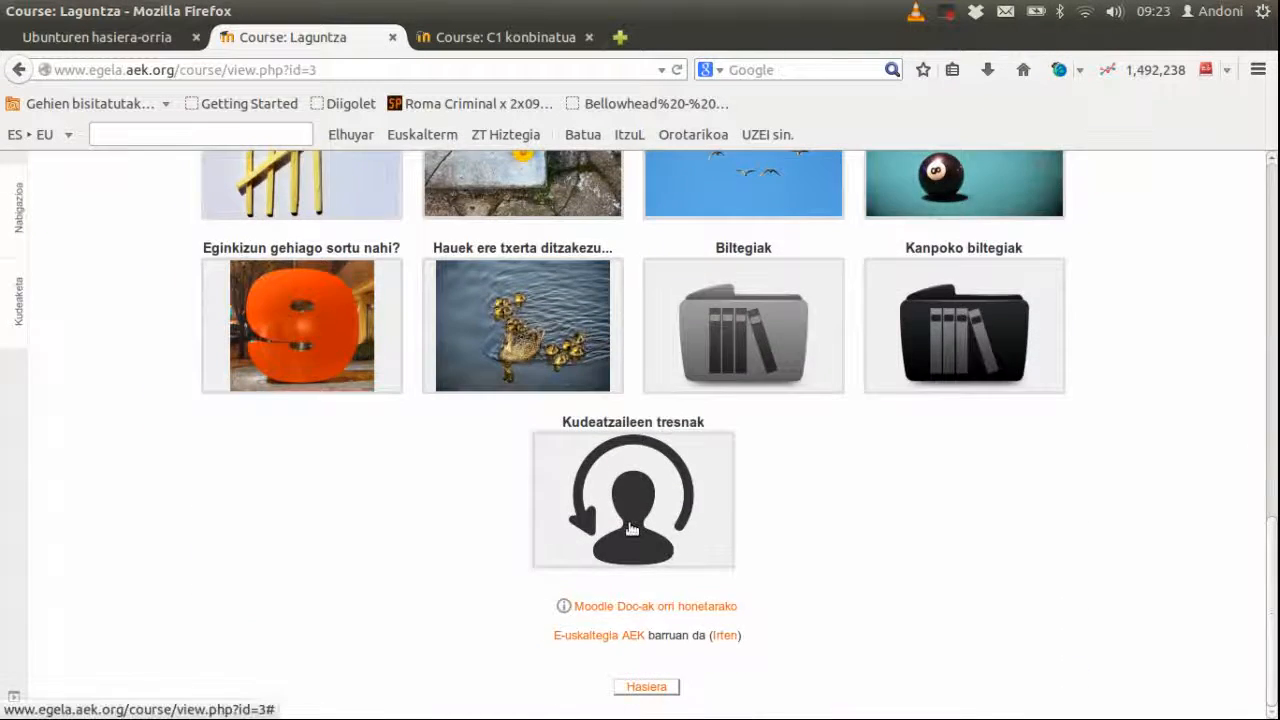
{"action": "left_click", "coordinate": [632, 530]}
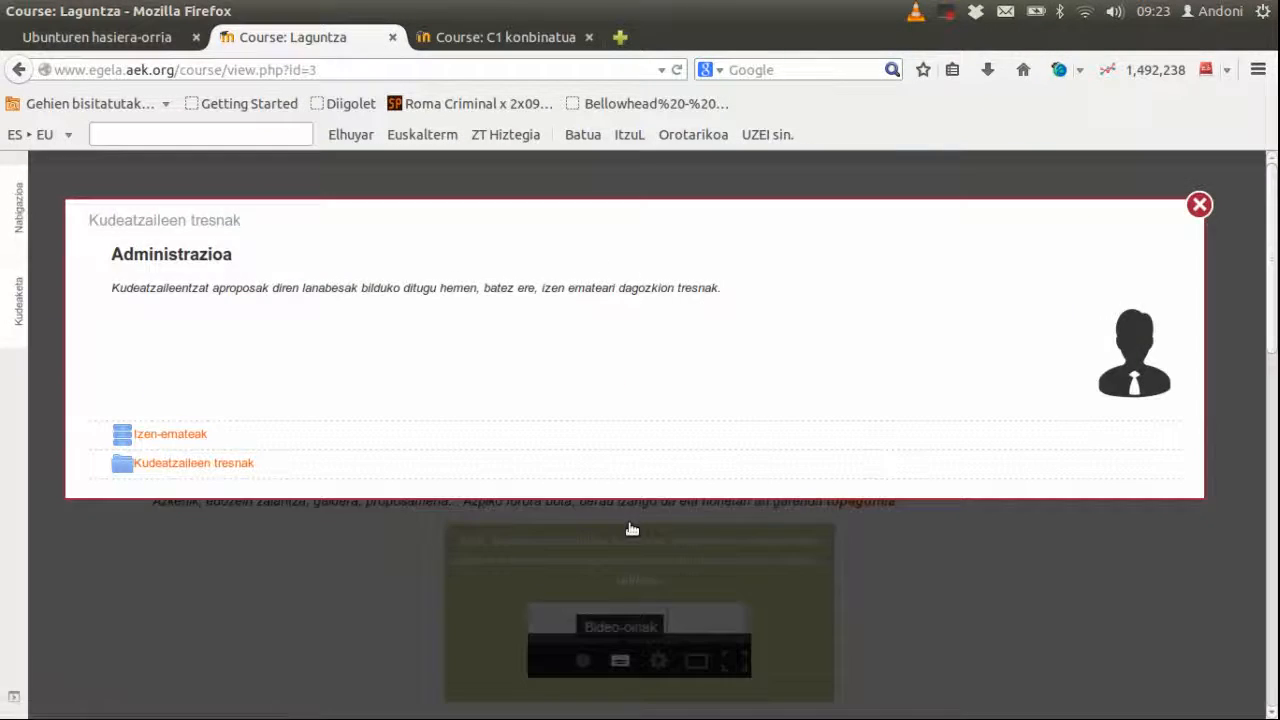
{"action": "left_click", "coordinate": [195, 434]}
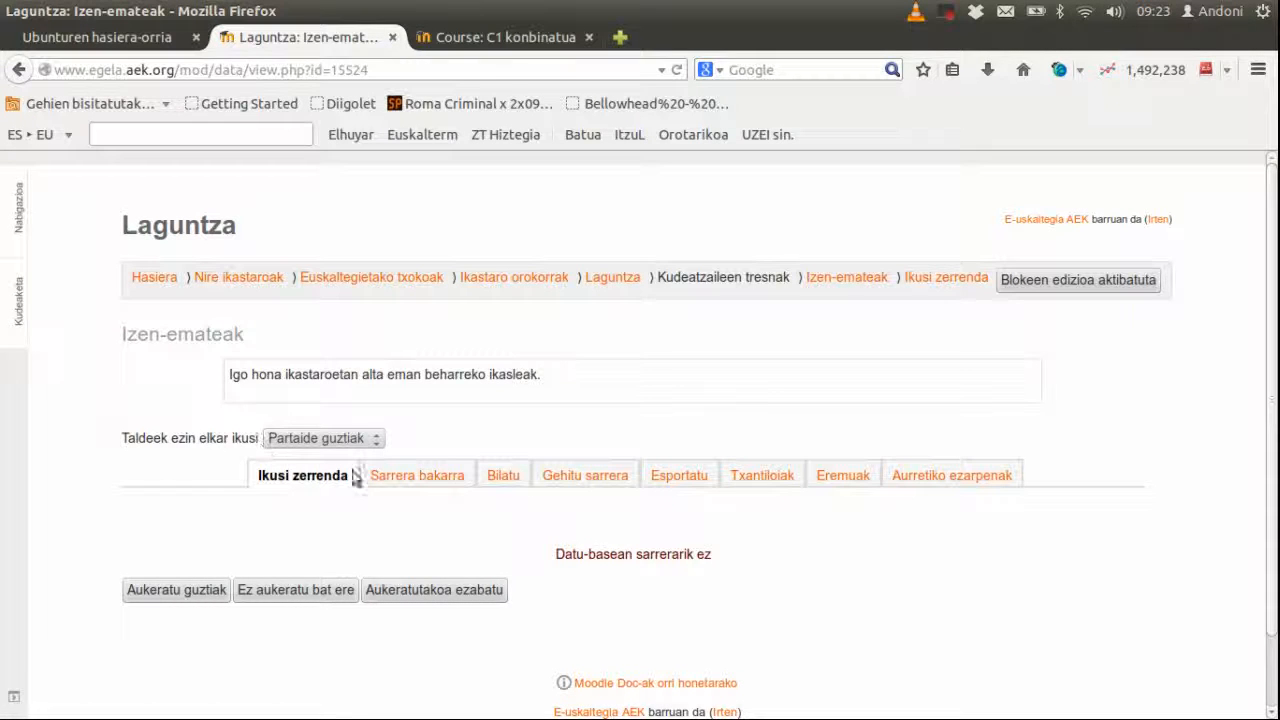
{"action": "scroll", "coordinate": [977, 554], "scroll_direction": "down", "scroll_amount": 2}
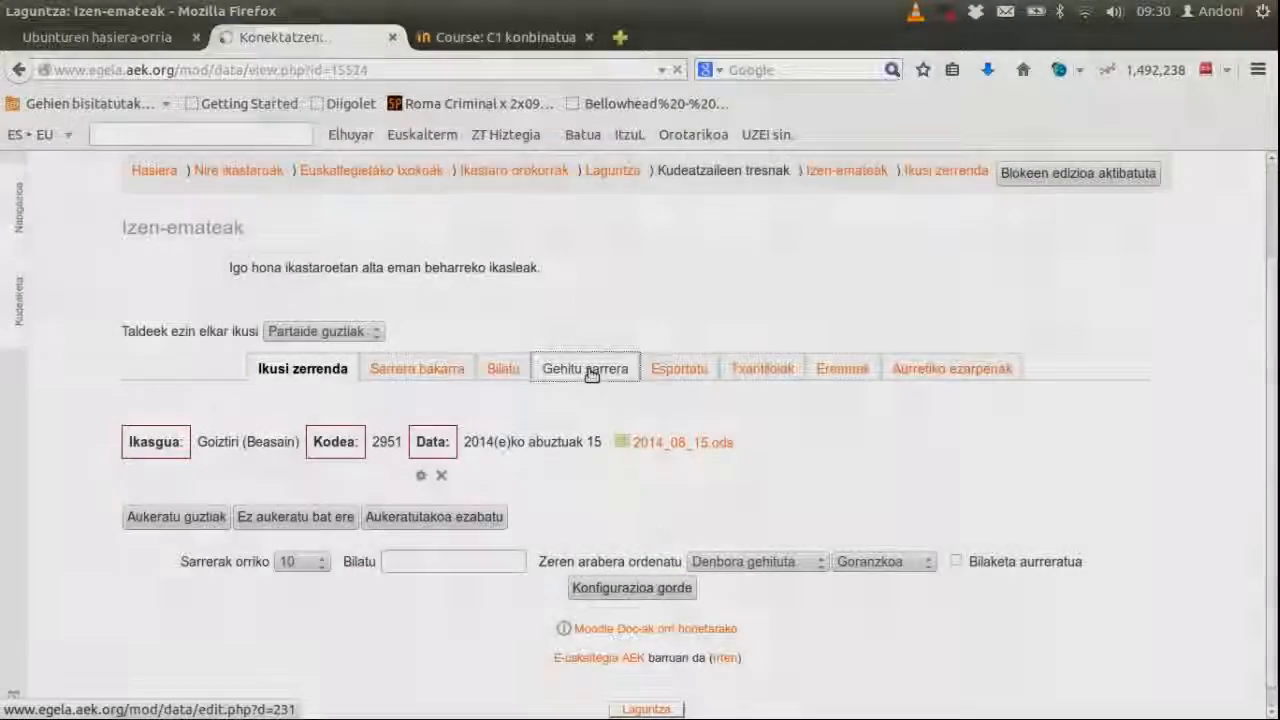
Step: Add an Izen-emateak entry with centre Busturialdea and centre code 2813
{"action": "left_click", "coordinate": [589, 366]}
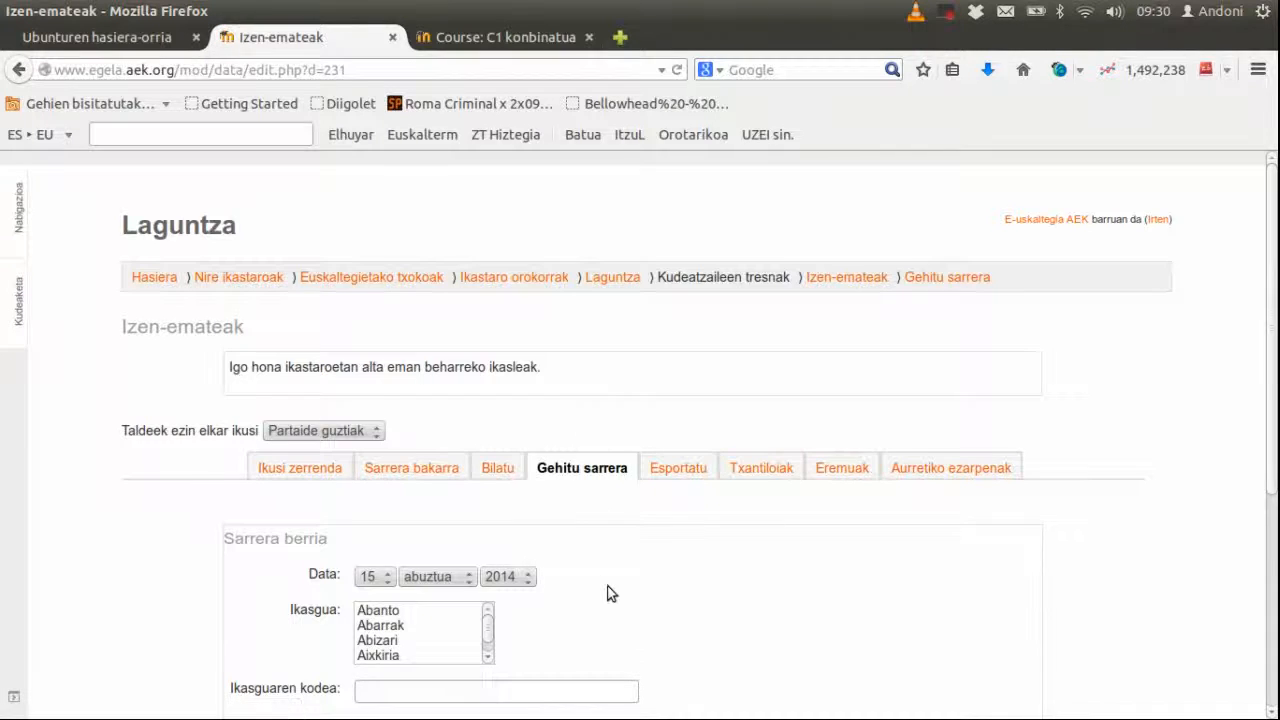
{"action": "scroll", "coordinate": [608, 594], "scroll_direction": "down", "scroll_amount": 3}
{"action": "scroll", "coordinate": [487, 498], "scroll_direction": "down", "scroll_amount": 6}
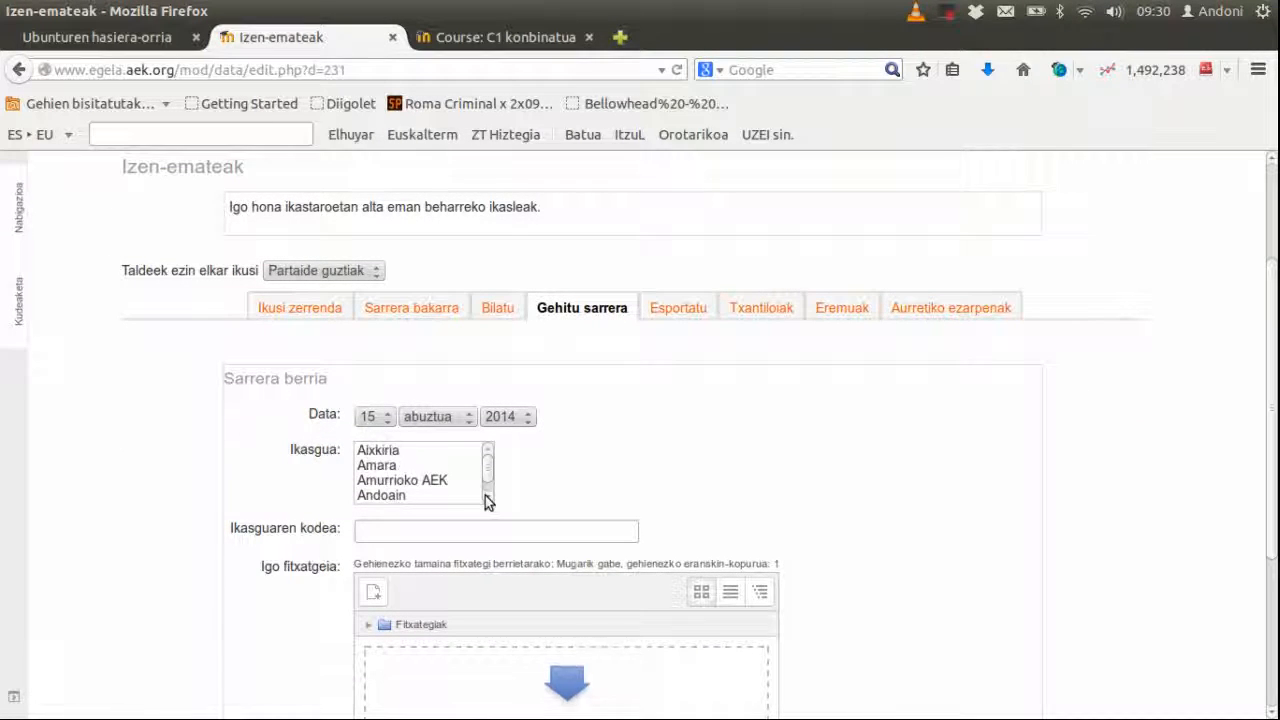
{"action": "scroll", "coordinate": [487, 498], "scroll_direction": "down", "scroll_amount": 6}
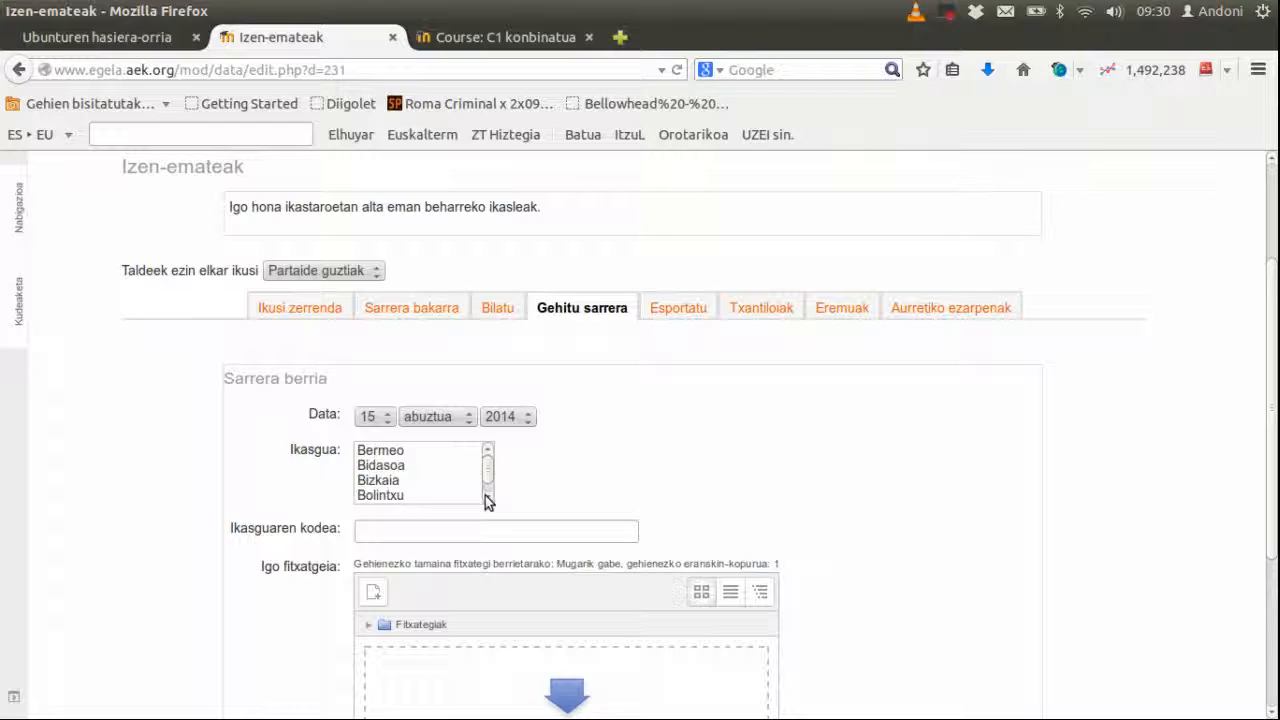
{"action": "left_click", "coordinate": [409, 494]}
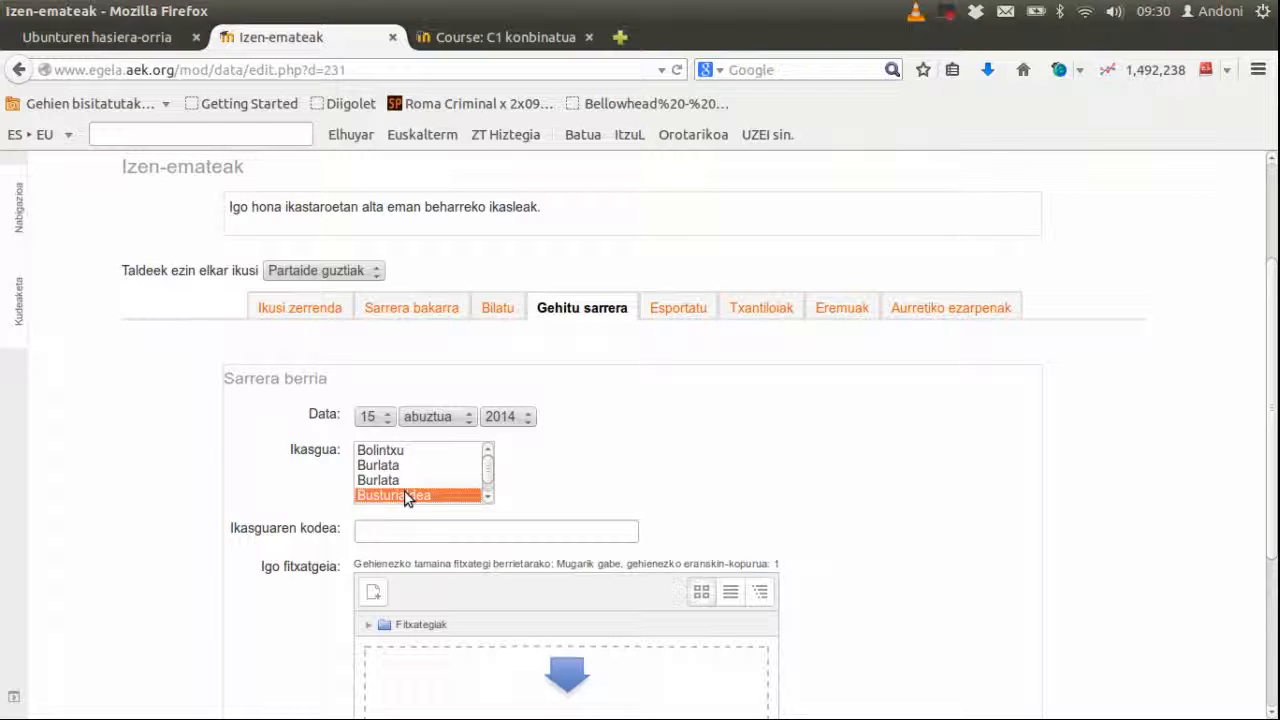
{"action": "scroll", "coordinate": [485, 500], "scroll_direction": "down", "scroll_amount": 1}
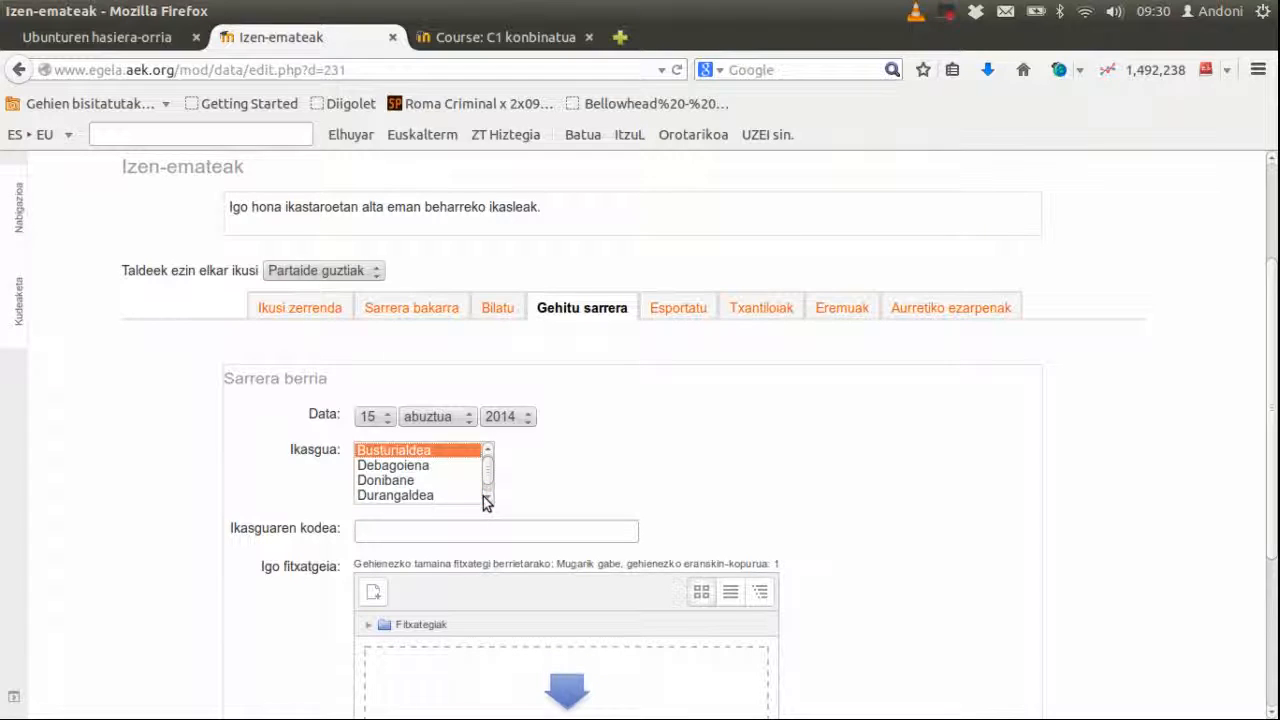
{"action": "left_click", "coordinate": [427, 530]}
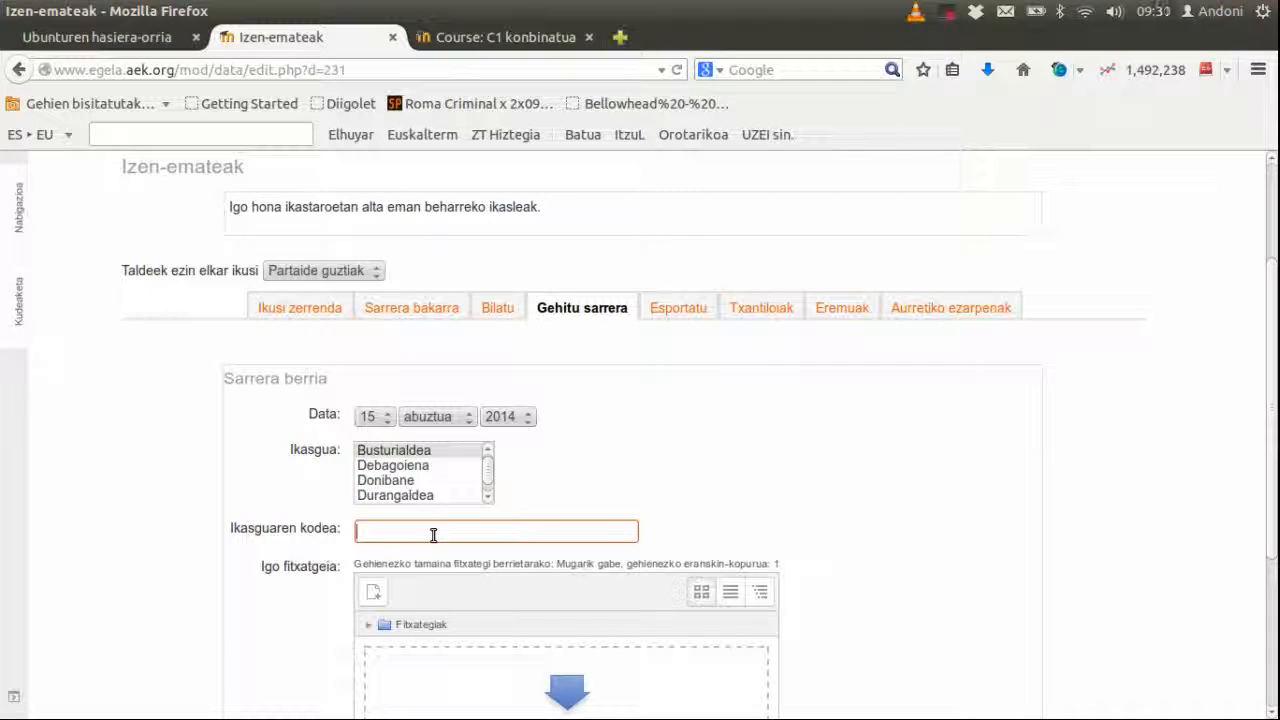
{"action": "type", "text": "2813"}
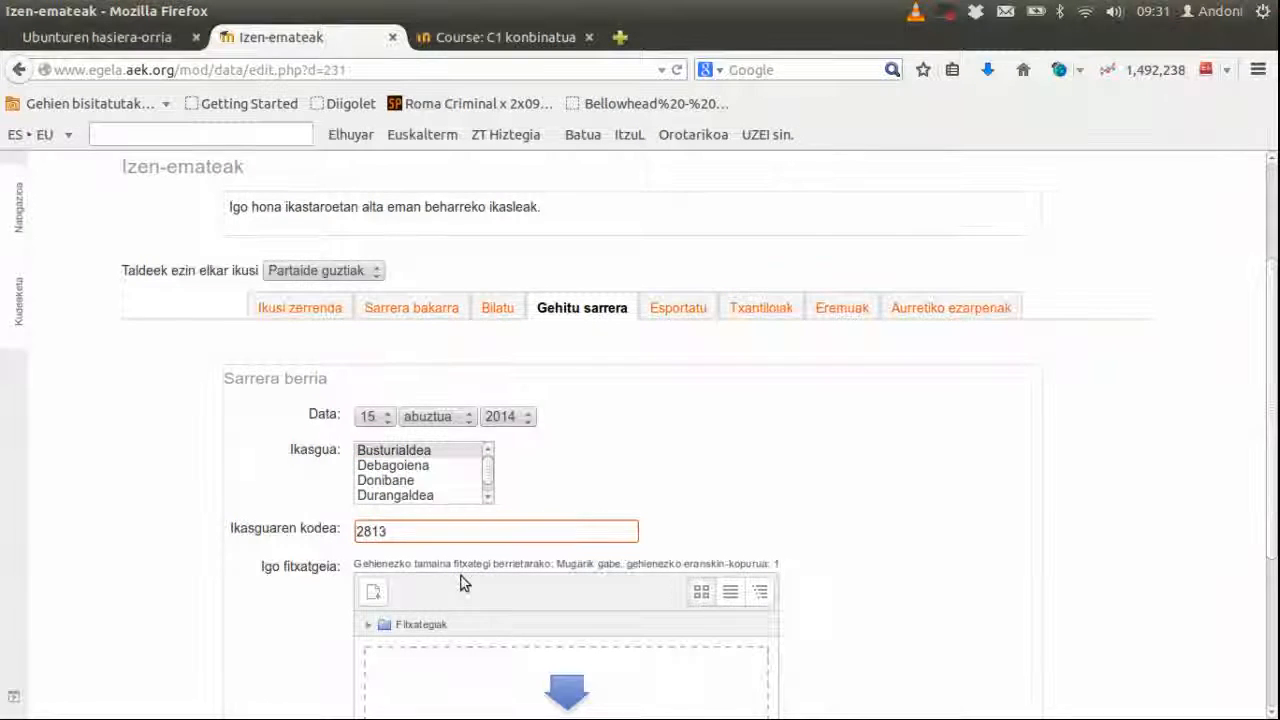
{"action": "scroll", "coordinate": [464, 580], "scroll_direction": "down", "scroll_amount": 2}
Step: Upload 2014_08_15.ods from erabiltzaileei_alta_emateko/Ikasleen_datuak into the entry's file field
{"action": "left_click", "coordinate": [372, 486]}
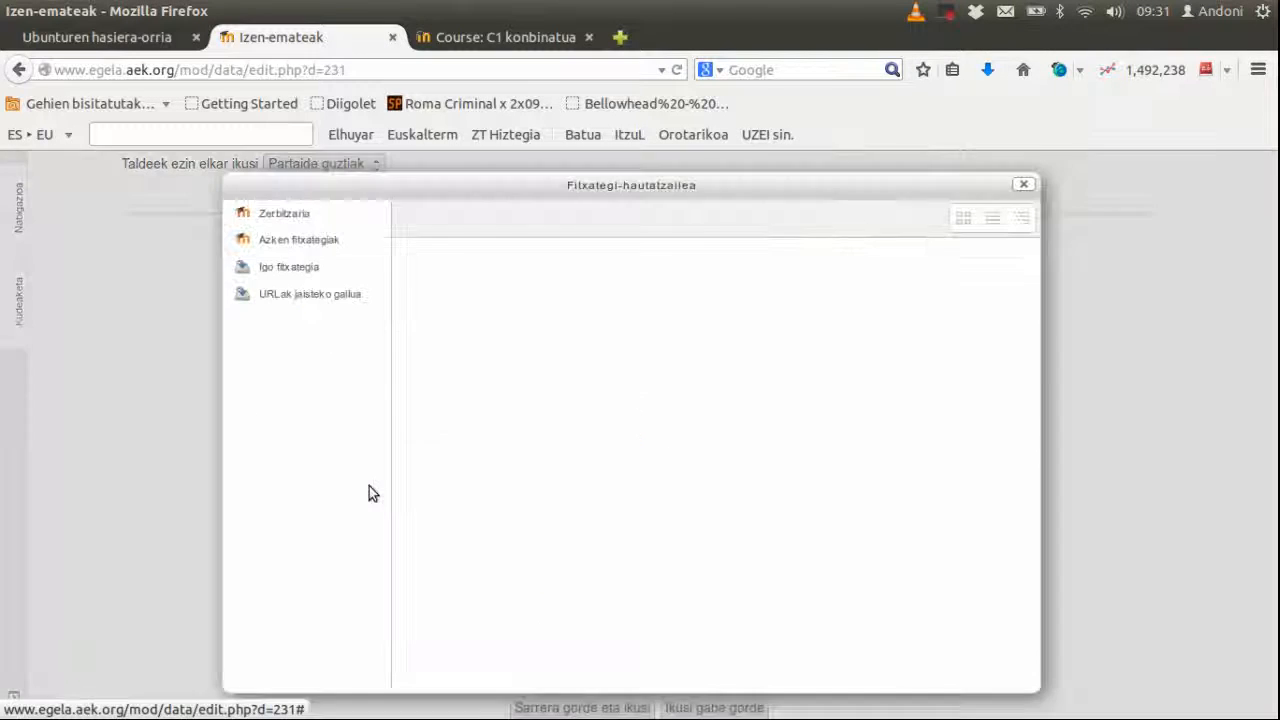
{"action": "left_click", "coordinate": [722, 386]}
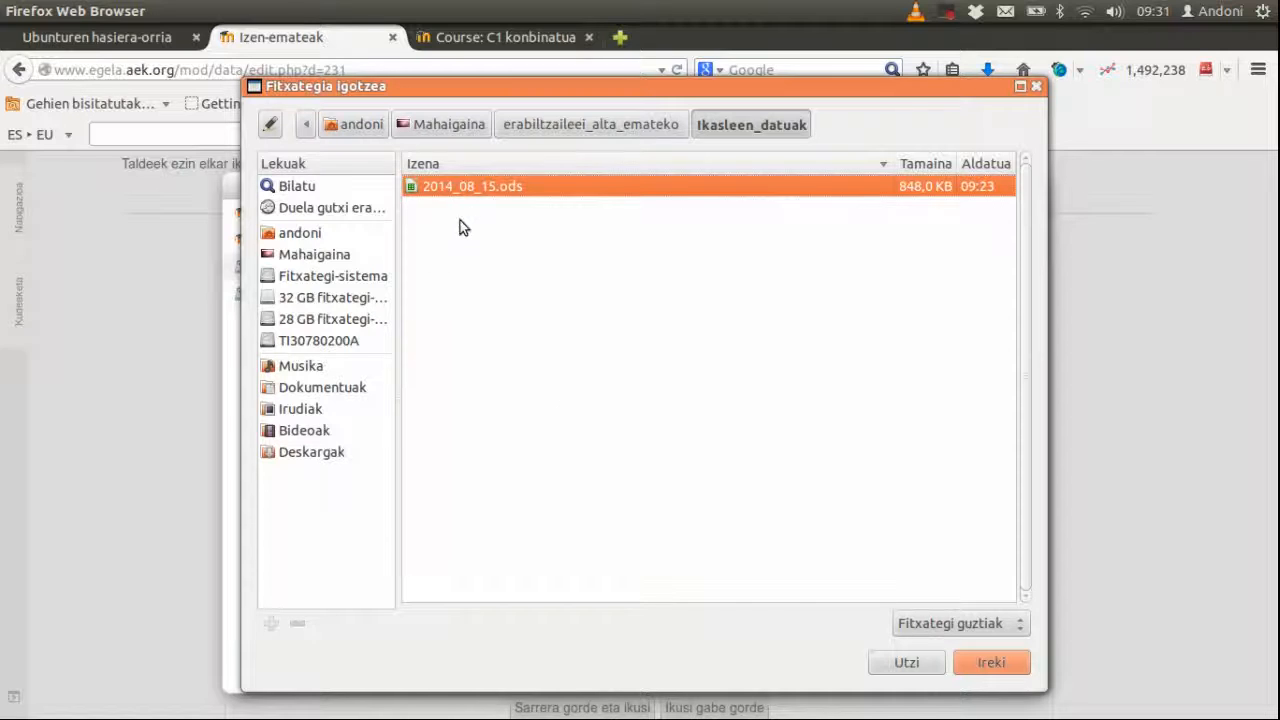
{"action": "left_click", "coordinate": [562, 120]}
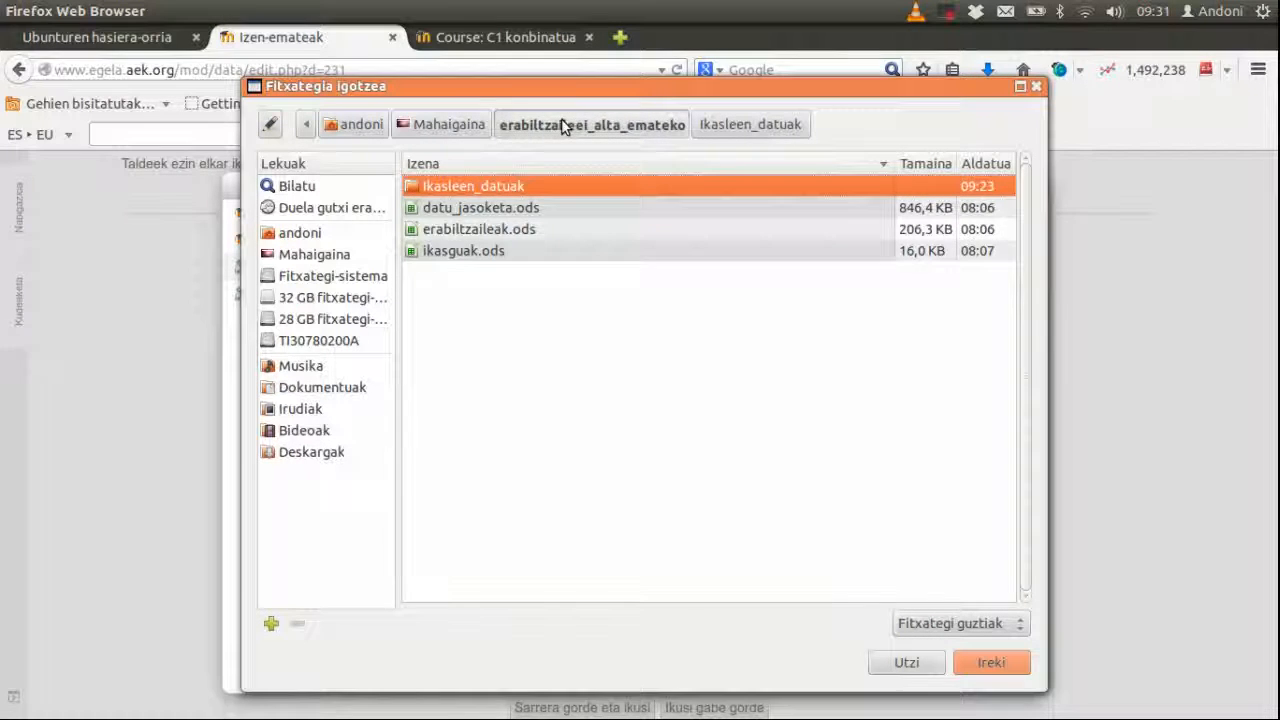
{"action": "left_click", "coordinate": [449, 125]}
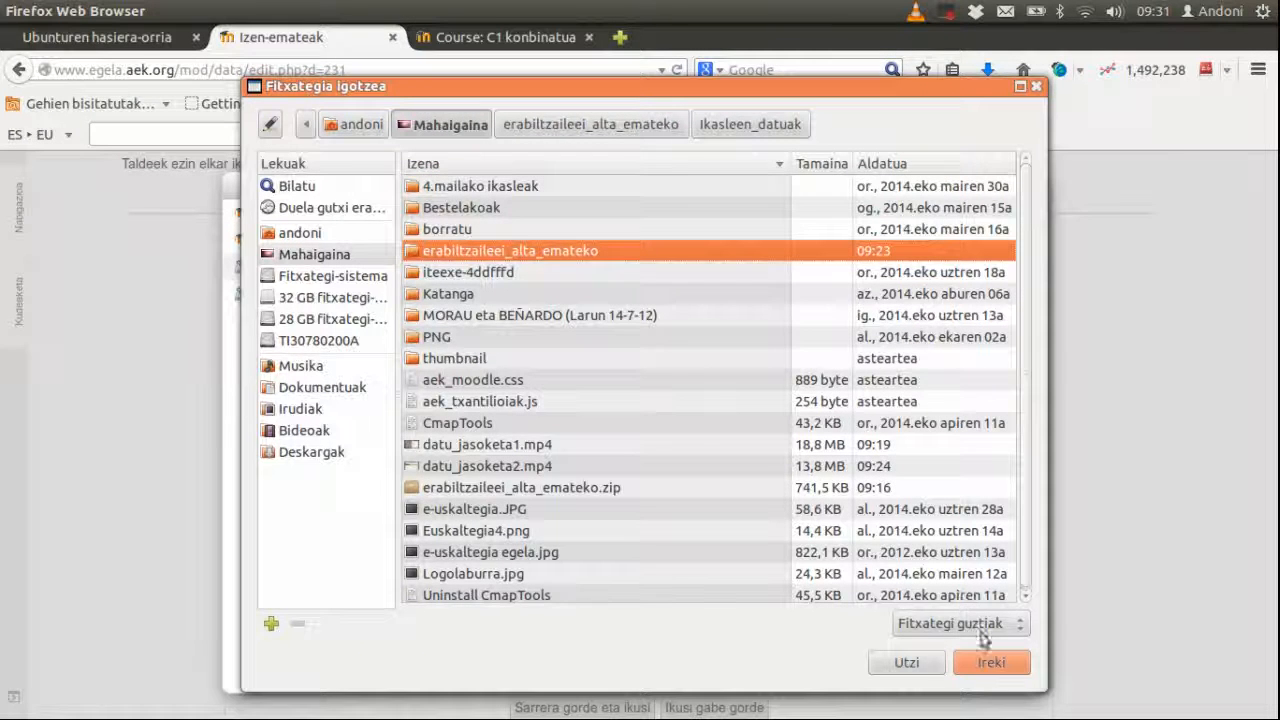
{"action": "double_click", "coordinate": [594, 256]}
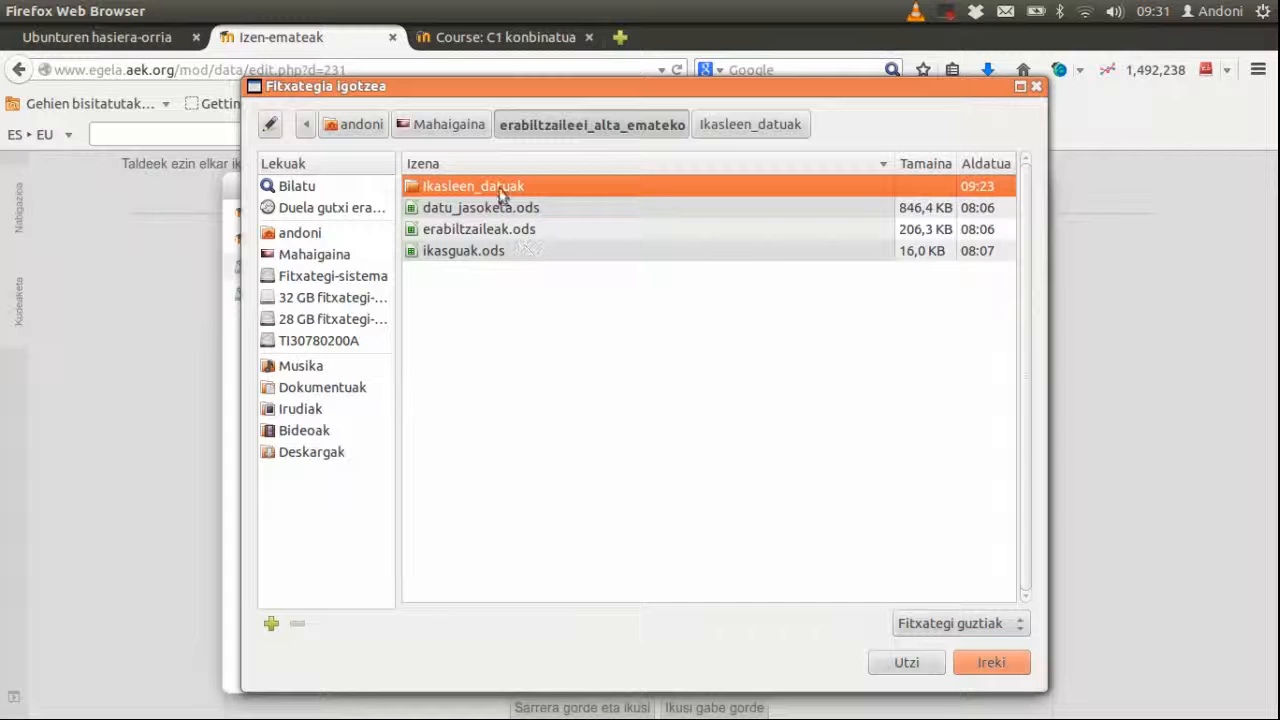
{"action": "double_click", "coordinate": [503, 190]}
{"action": "left_click", "coordinate": [1009, 662]}
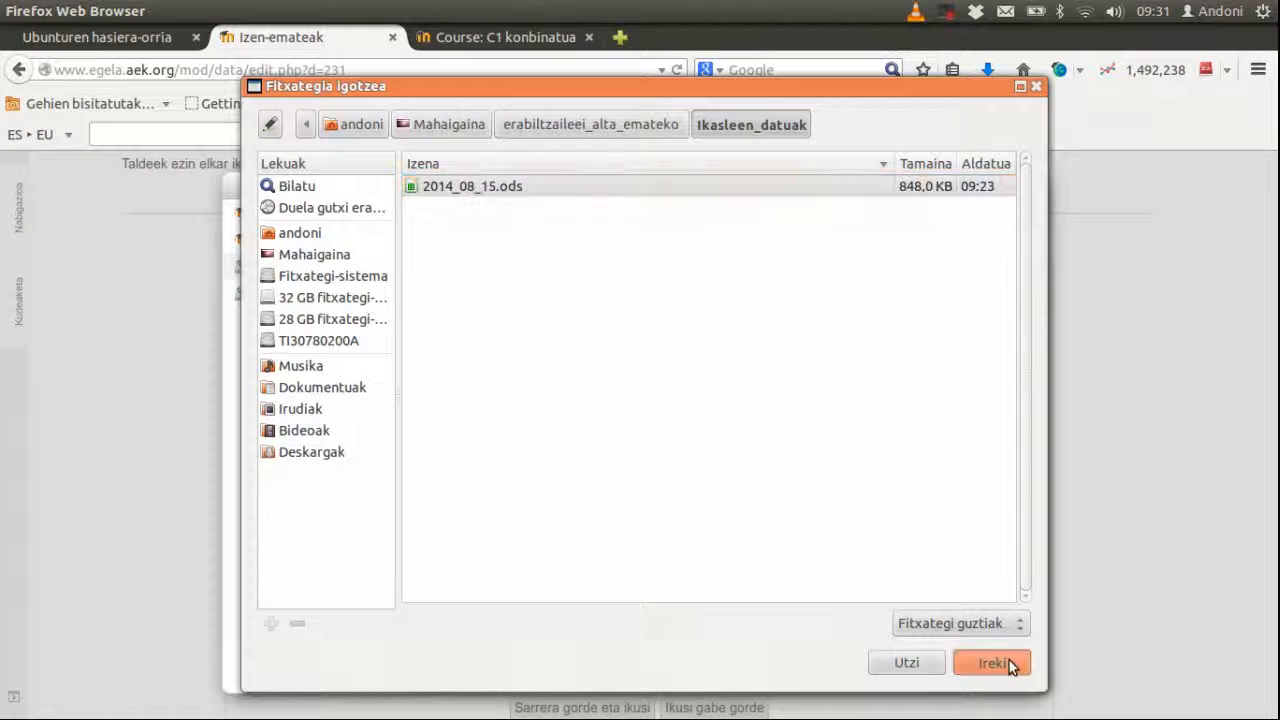
{"action": "left_click", "coordinate": [737, 496]}
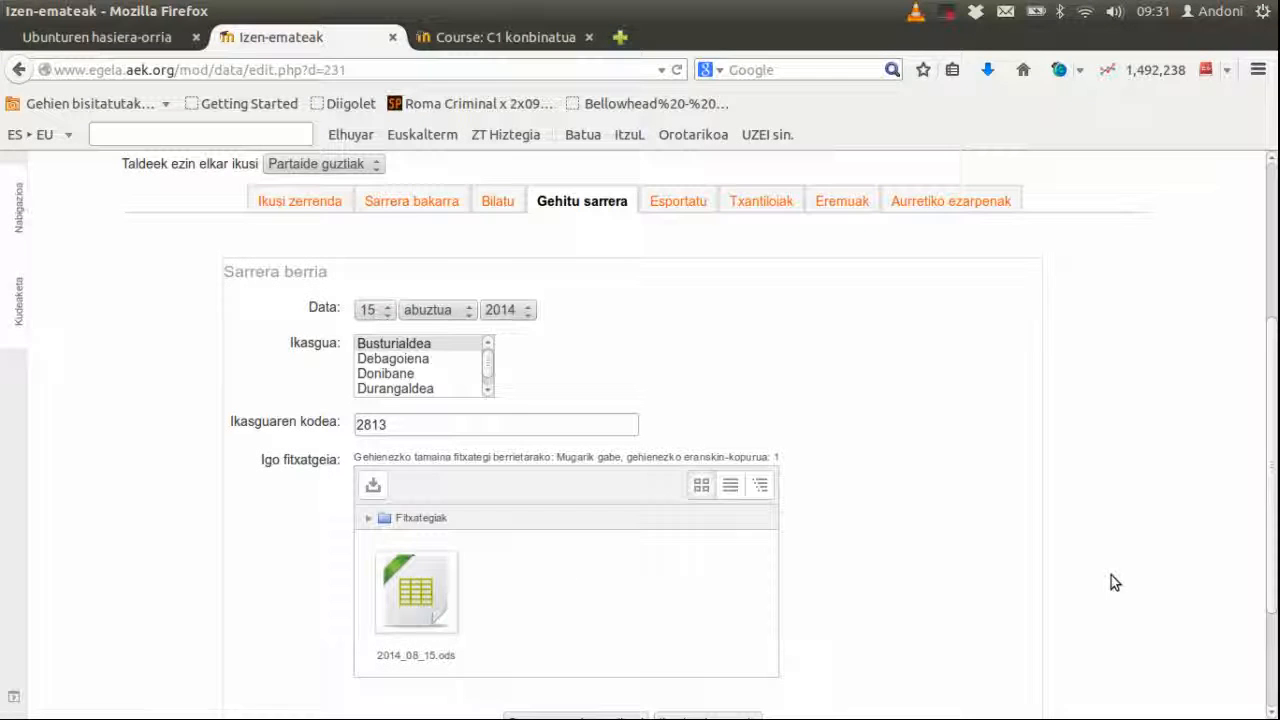
Step: Save the Busturialdea entry, code 2813, and confirm it appears in the Izen-emateak list beside Goiztiri
{"action": "scroll", "coordinate": [750, 593], "scroll_direction": "down", "scroll_amount": 3}
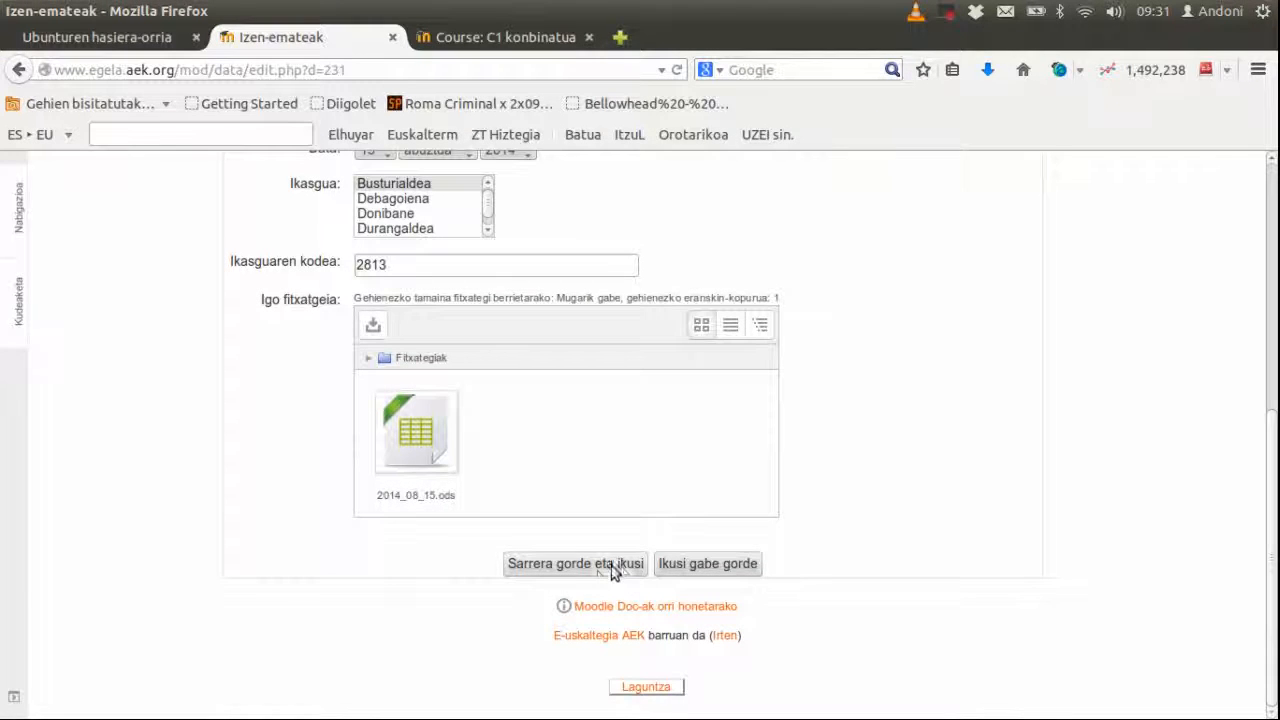
{"action": "left_click", "coordinate": [673, 563]}
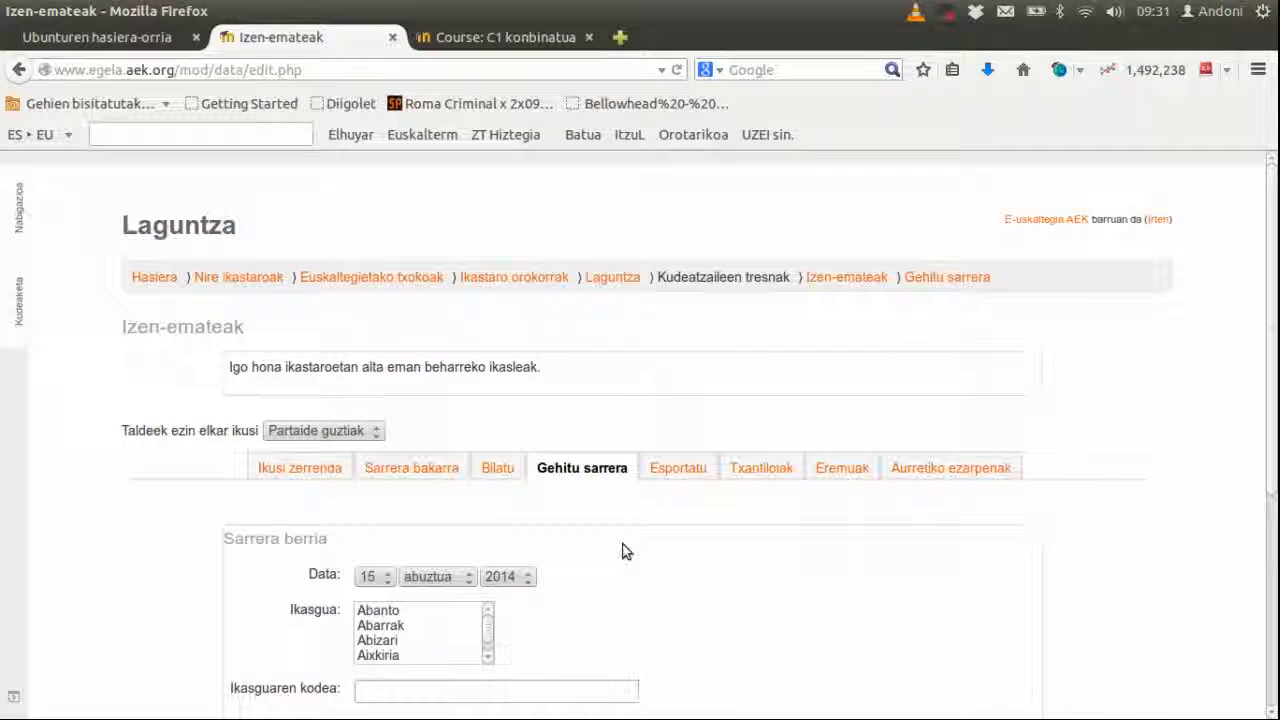
{"action": "scroll", "coordinate": [622, 552], "scroll_direction": "down", "scroll_amount": 4}
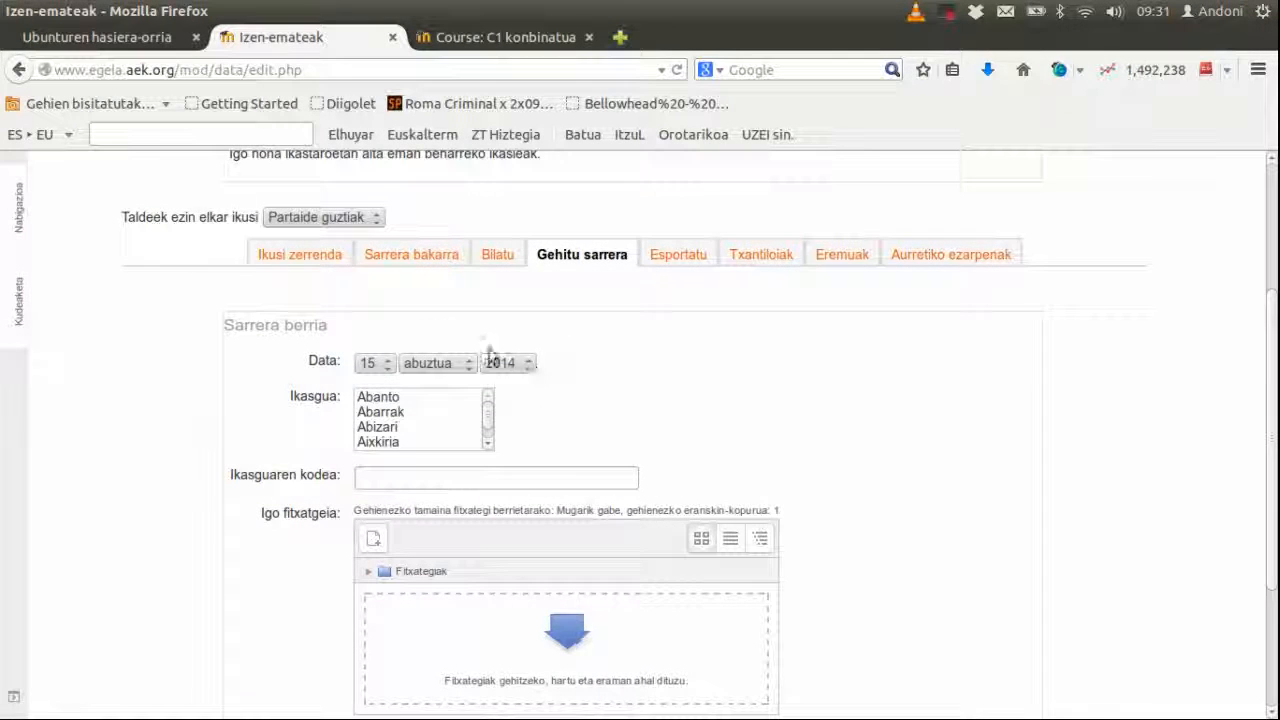
{"action": "left_click", "coordinate": [312, 256]}
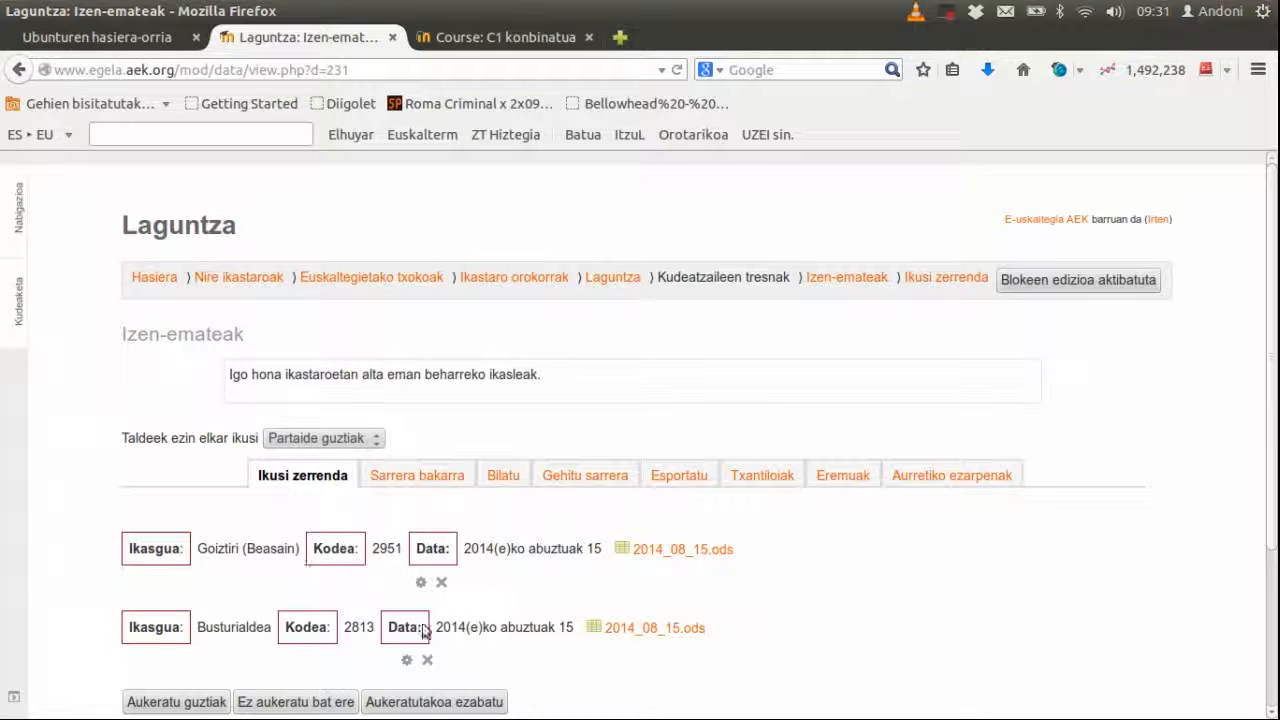
{"action": "scroll", "coordinate": [605, 651], "scroll_direction": "down", "scroll_amount": 2}
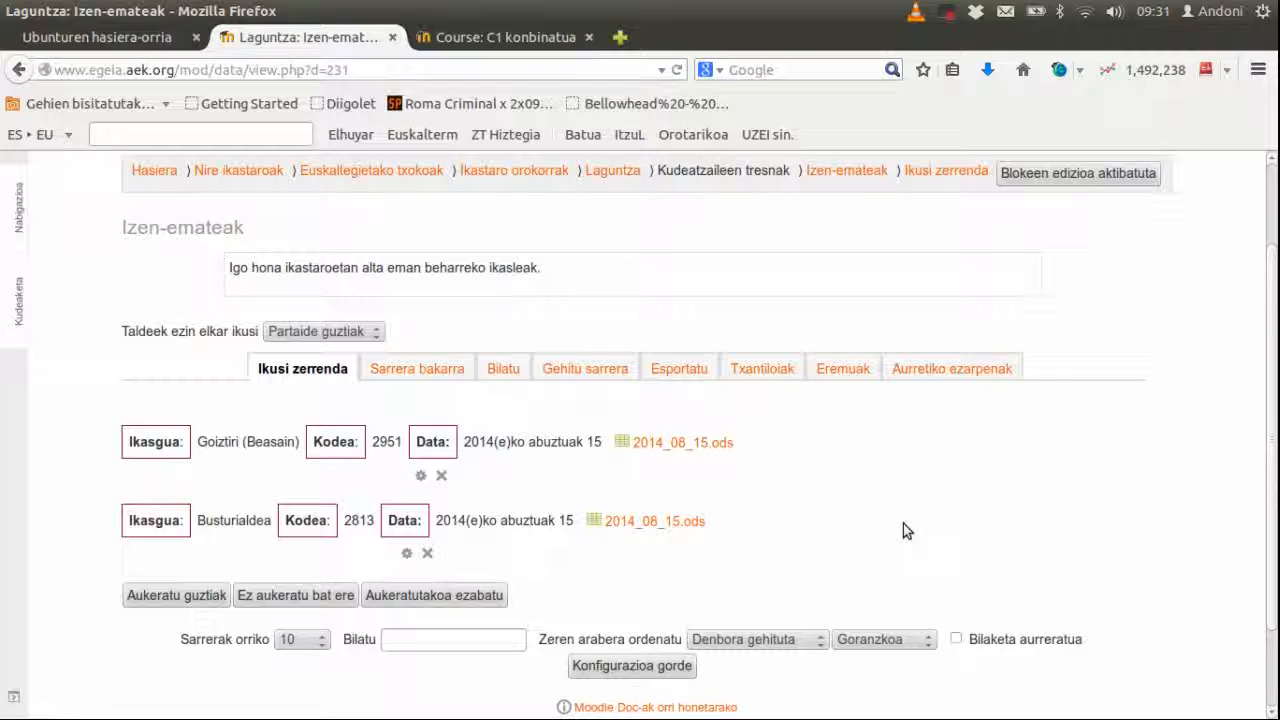
{"action": "scroll", "coordinate": [903, 530], "scroll_direction": "up", "scroll_amount": 2}
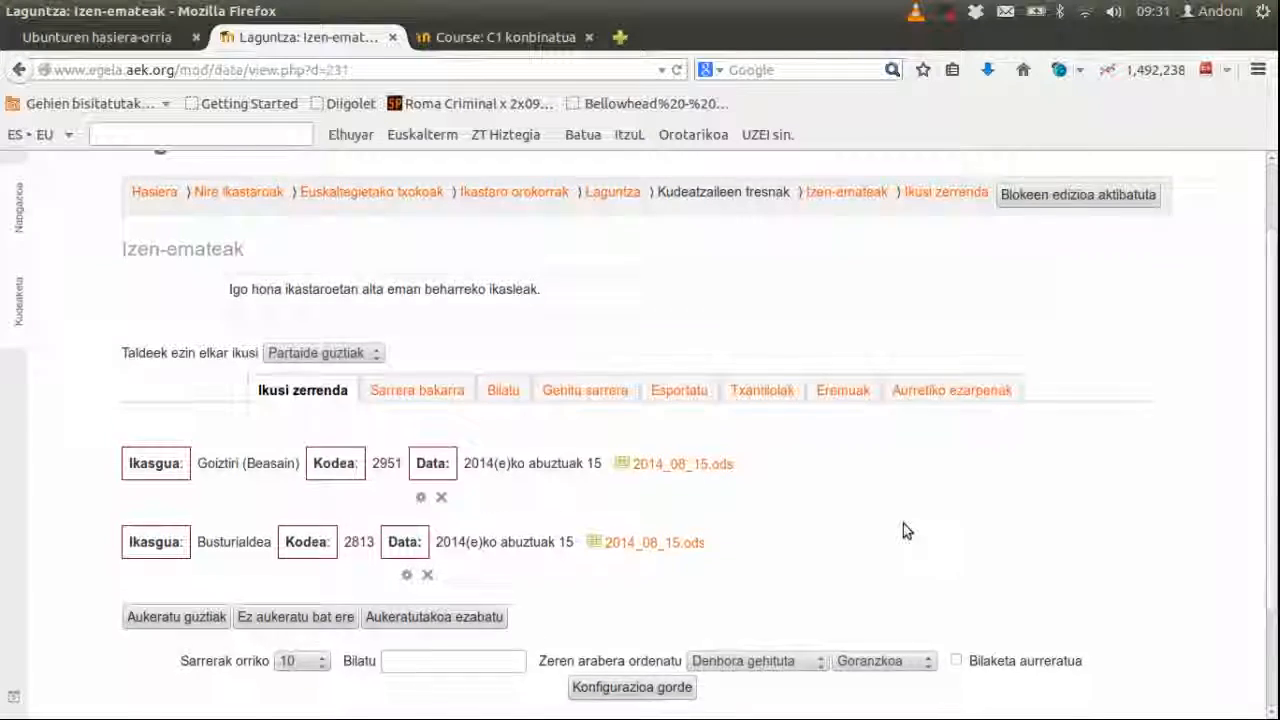